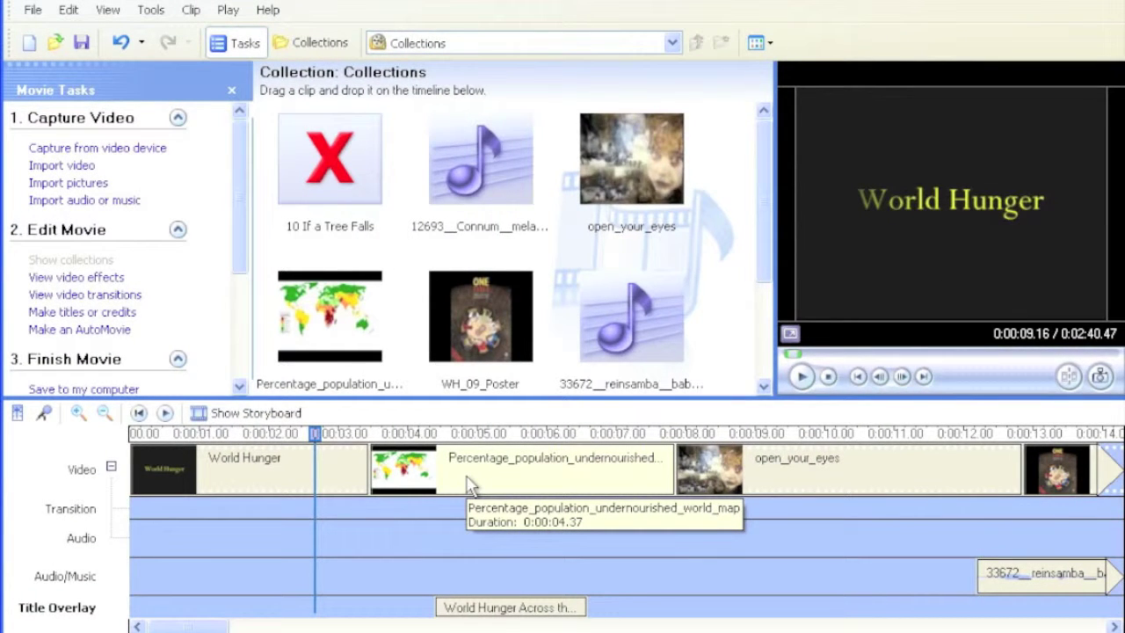
Step: Preview the World Hunger title, world map and open_your_eyes clips on the timeline
{"action": "left_click", "coordinate": [296, 477]}
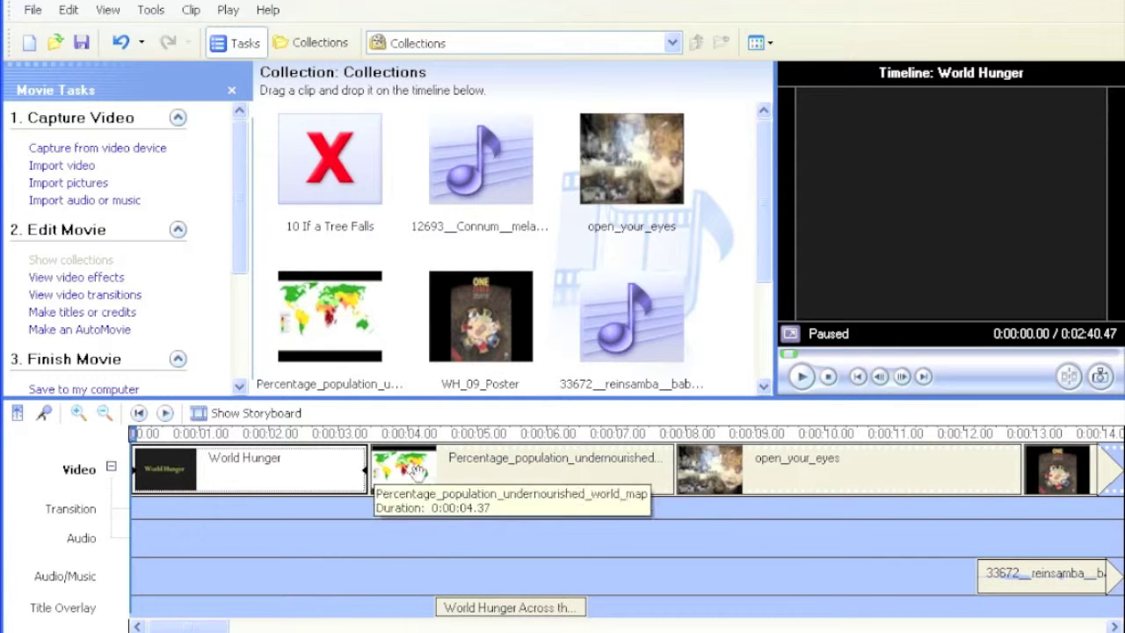
{"action": "left_click", "coordinate": [496, 474]}
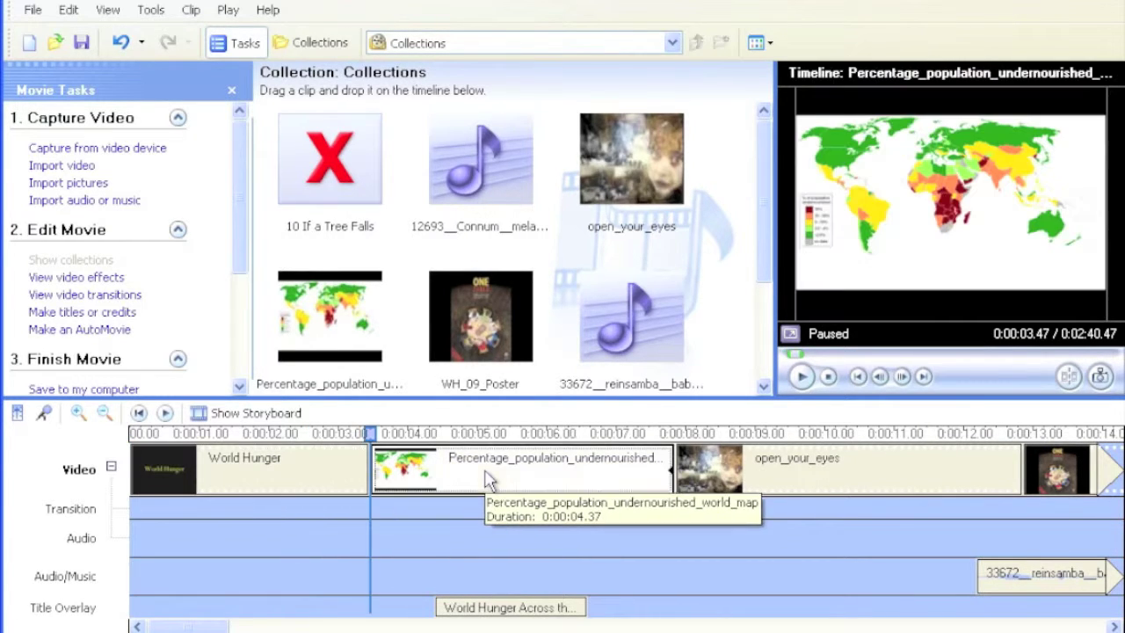
{"action": "left_click", "coordinate": [795, 479]}
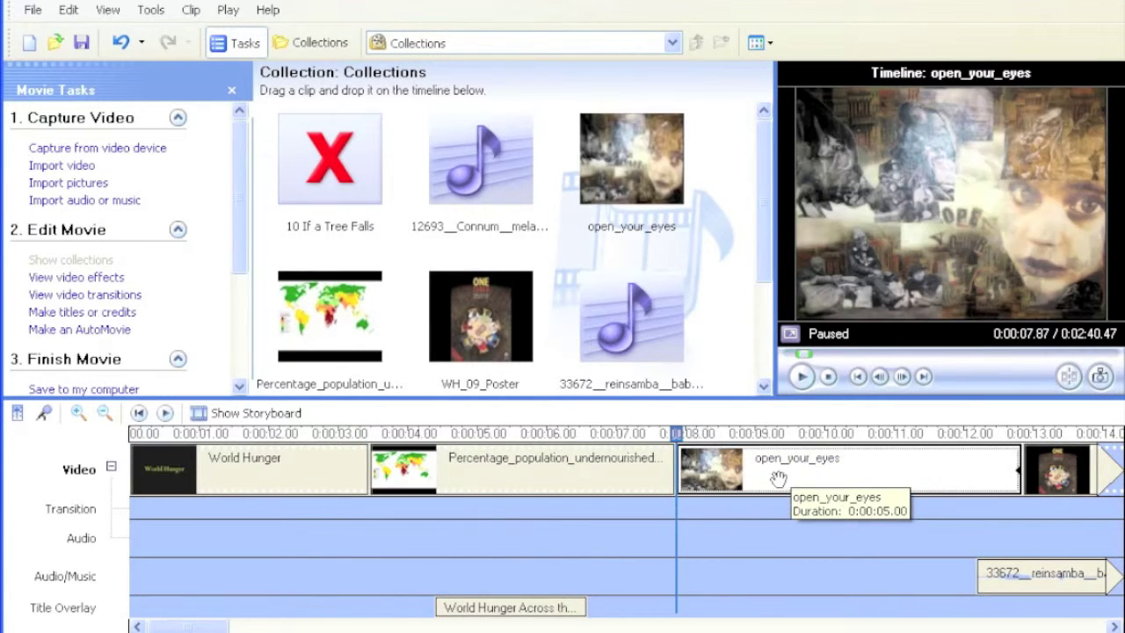
{"action": "left_click", "coordinate": [514, 477]}
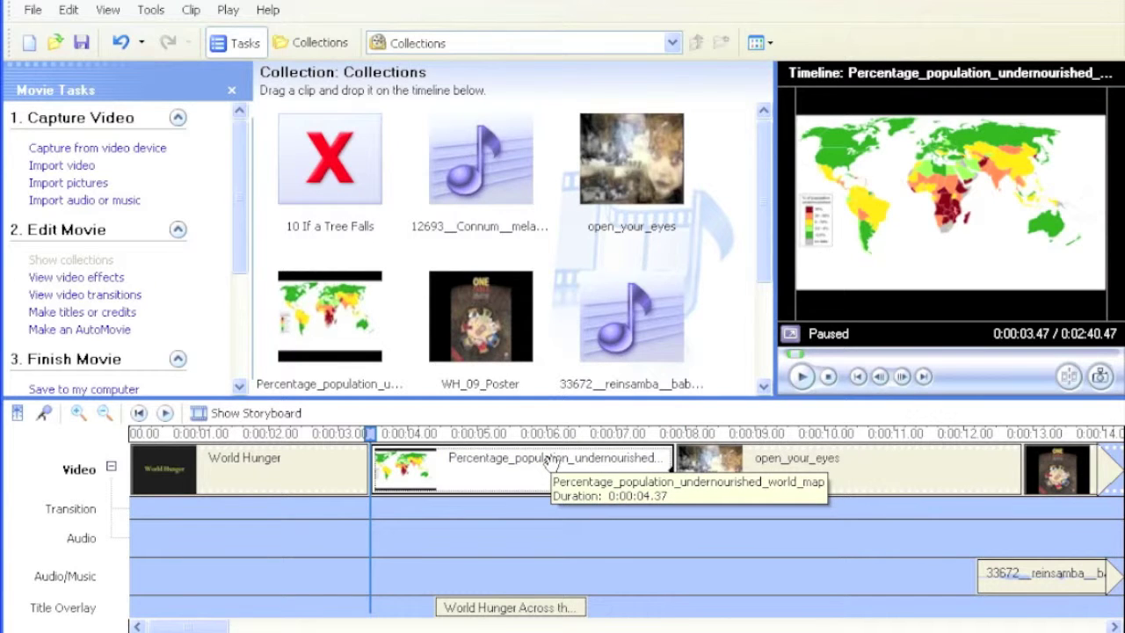
Step: Switch the Collections list to Video Effects, with the world map clip selected
{"action": "left_click", "coordinate": [552, 46]}
{"action": "left_click", "coordinate": [448, 67]}
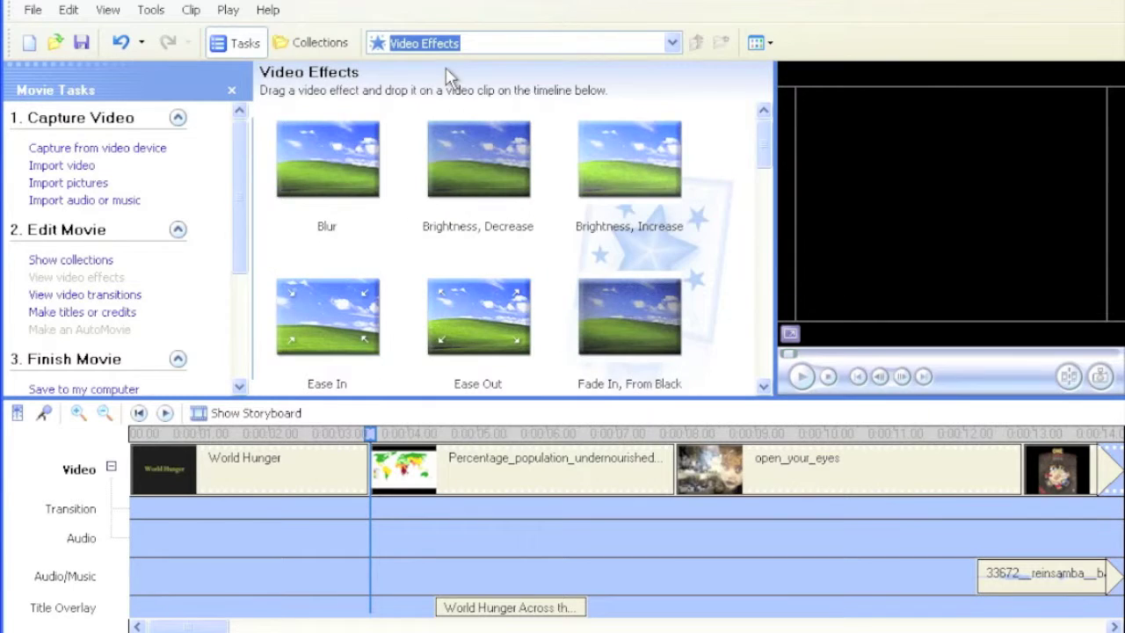
{"action": "left_click", "coordinate": [496, 470]}
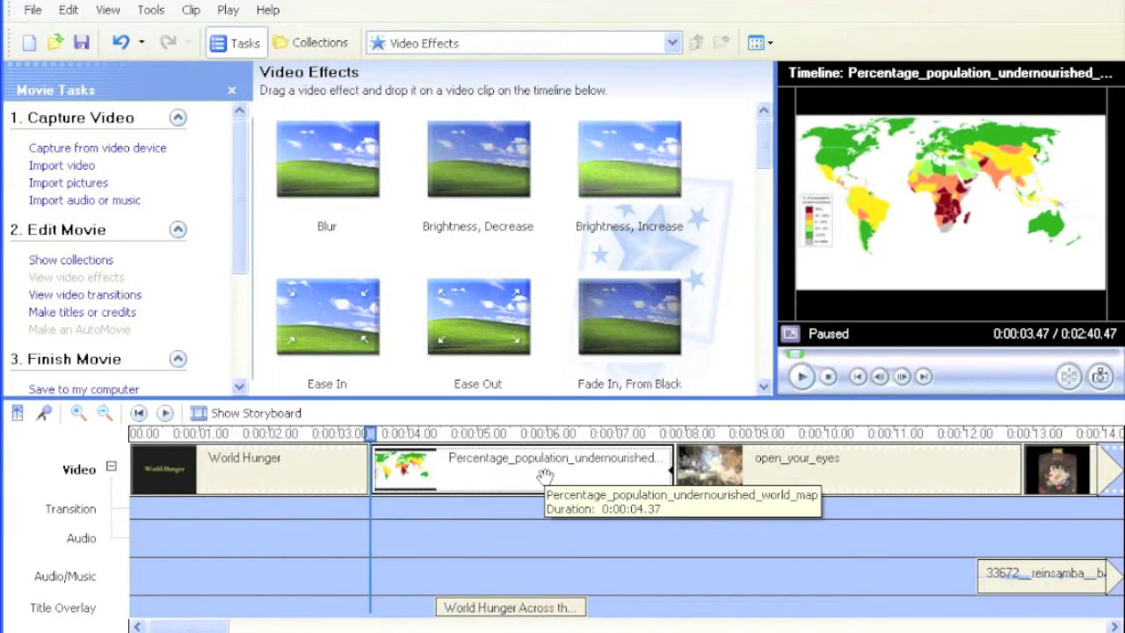
{"action": "left_click", "coordinate": [480, 46]}
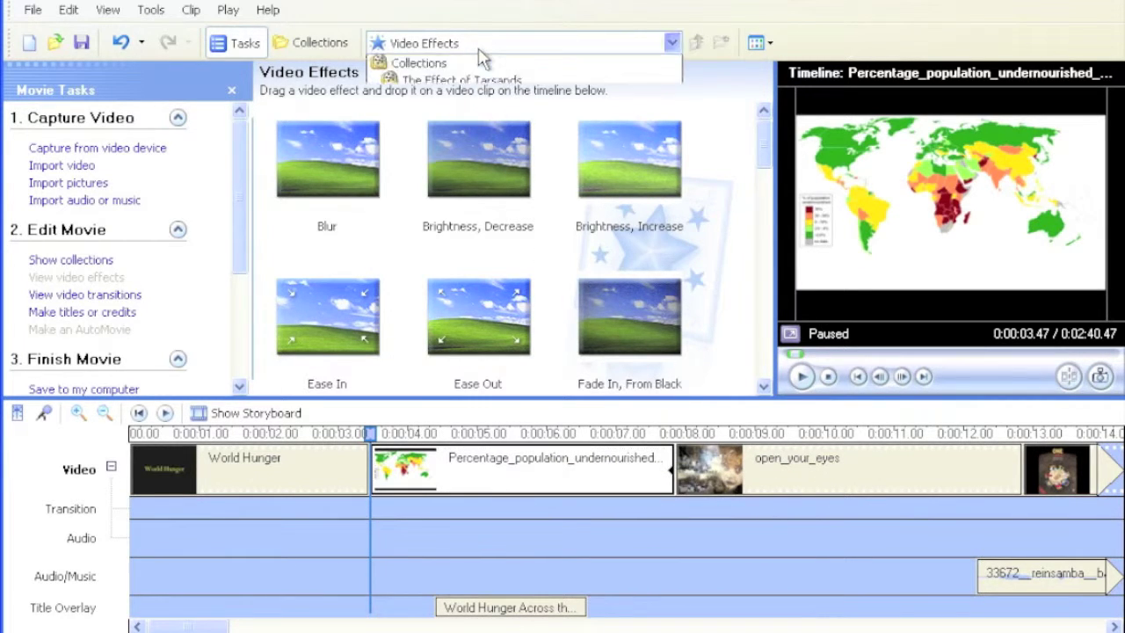
{"action": "left_click", "coordinate": [429, 66]}
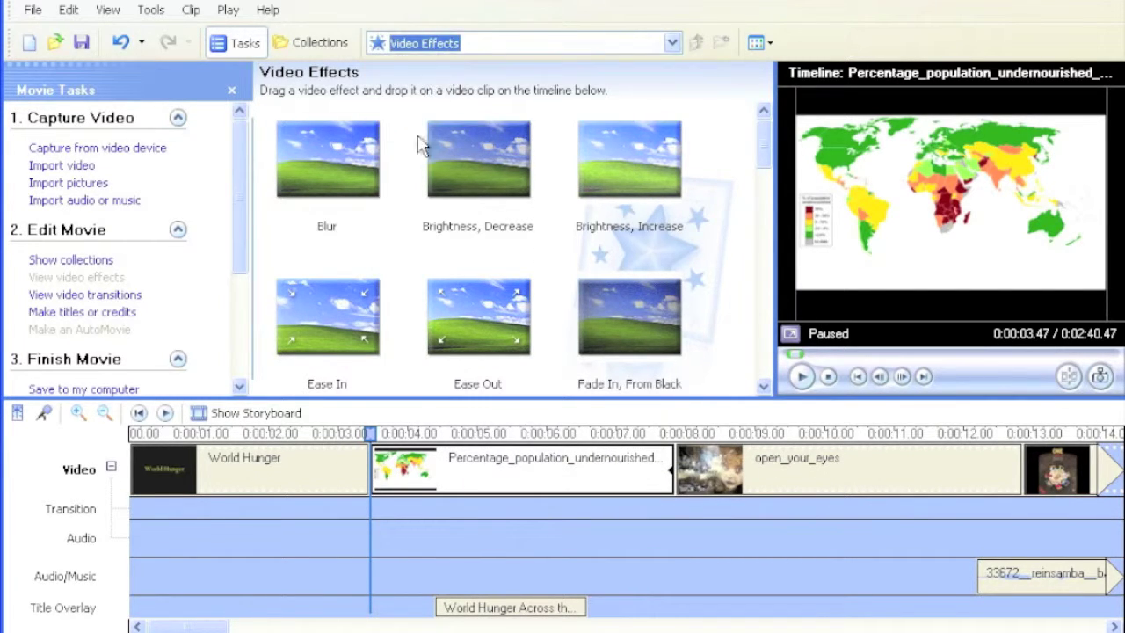
Step: Switch to the storyboard, preview open_your_eyes and WH_09_Poster, then reselect the world map clip
{"action": "left_click", "coordinate": [254, 413]}
{"action": "left_click", "coordinate": [571, 496]}
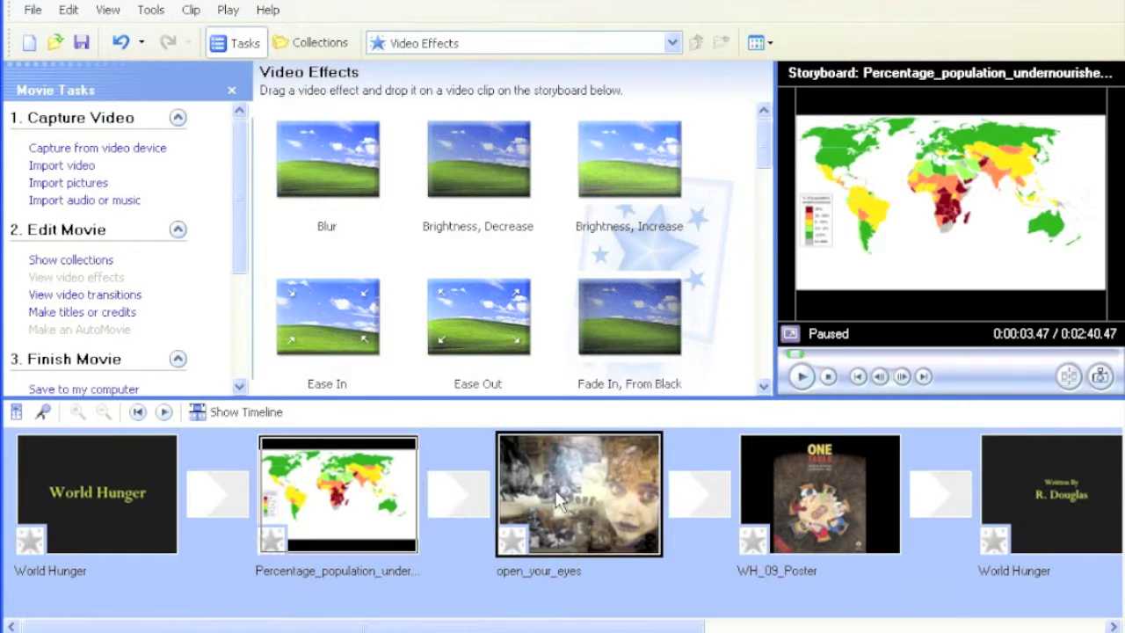
{"action": "left_click", "coordinate": [830, 496]}
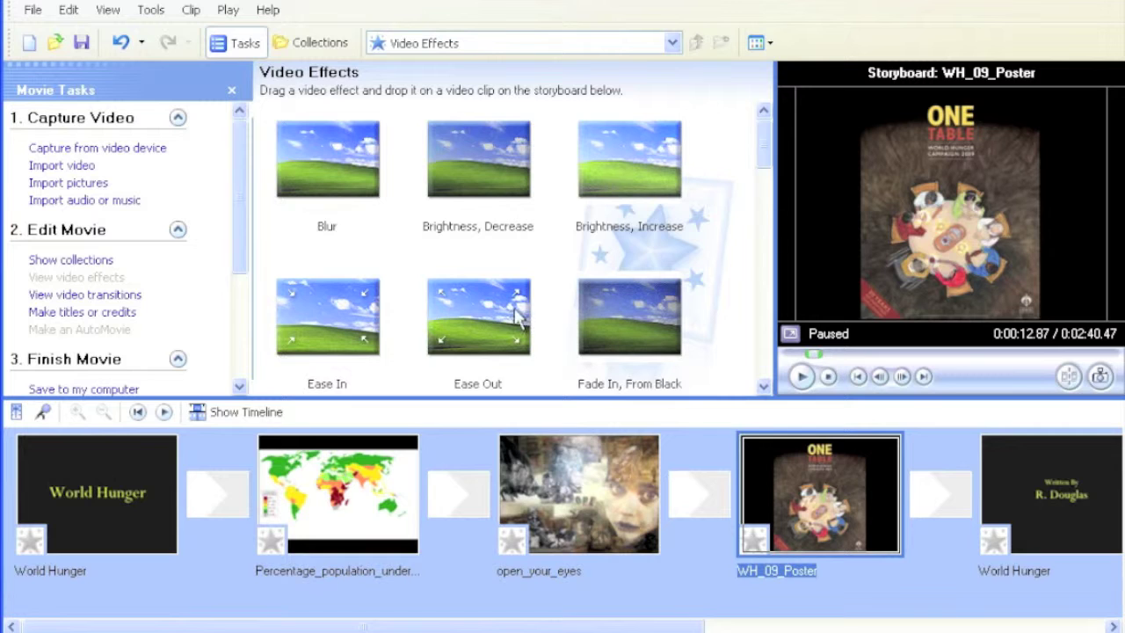
{"action": "left_click", "coordinate": [362, 493]}
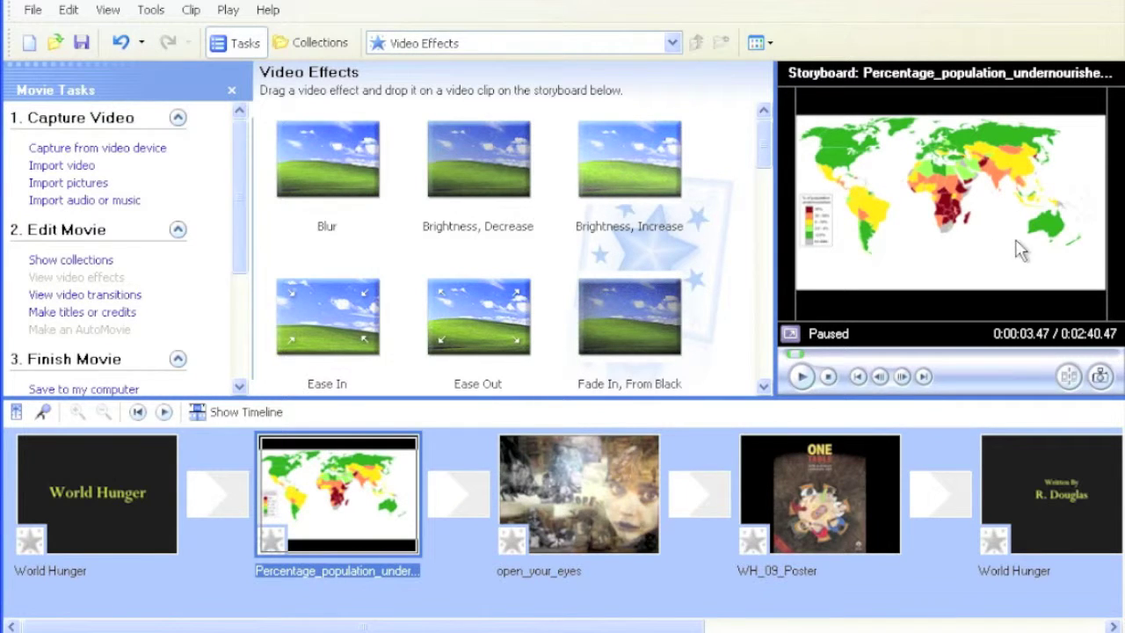
Step: Apply Brightness, Decrease to the Percentage_population world map clip
{"action": "left_click", "coordinate": [461, 159]}
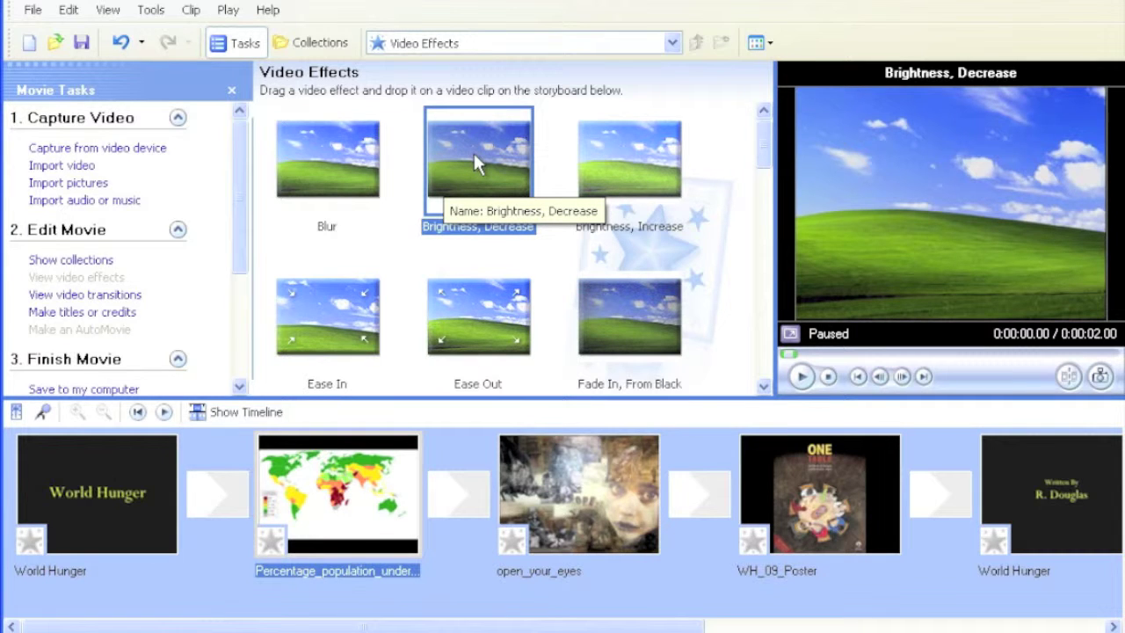
{"action": "left_click_drag", "start_coordinate": [484, 145], "coordinate": [350, 481]}
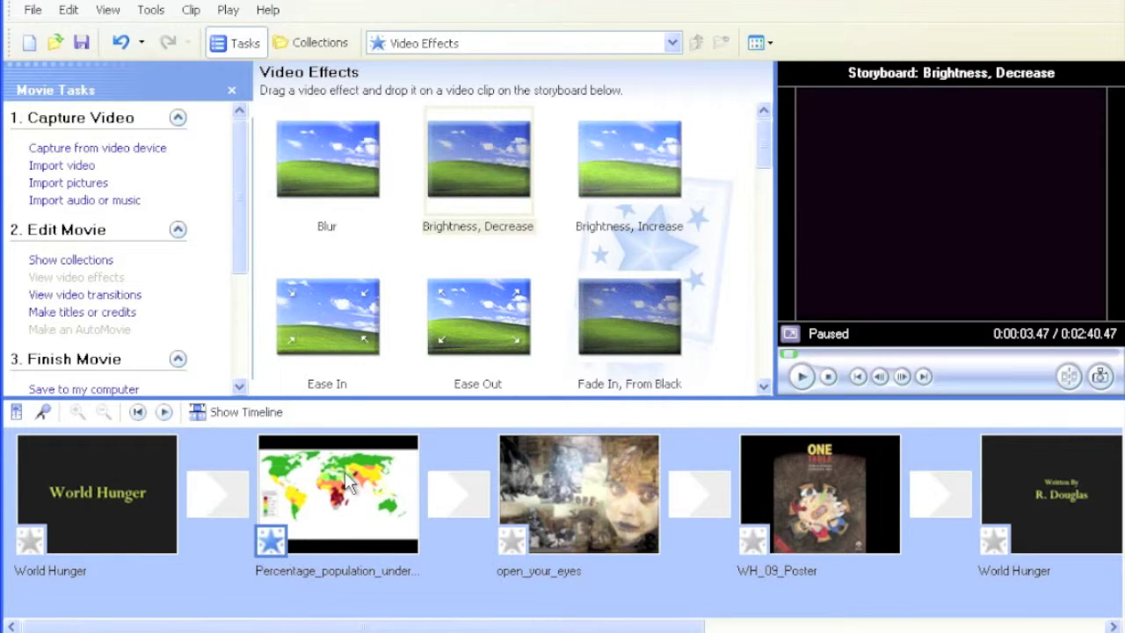
{"action": "left_click", "coordinate": [318, 474]}
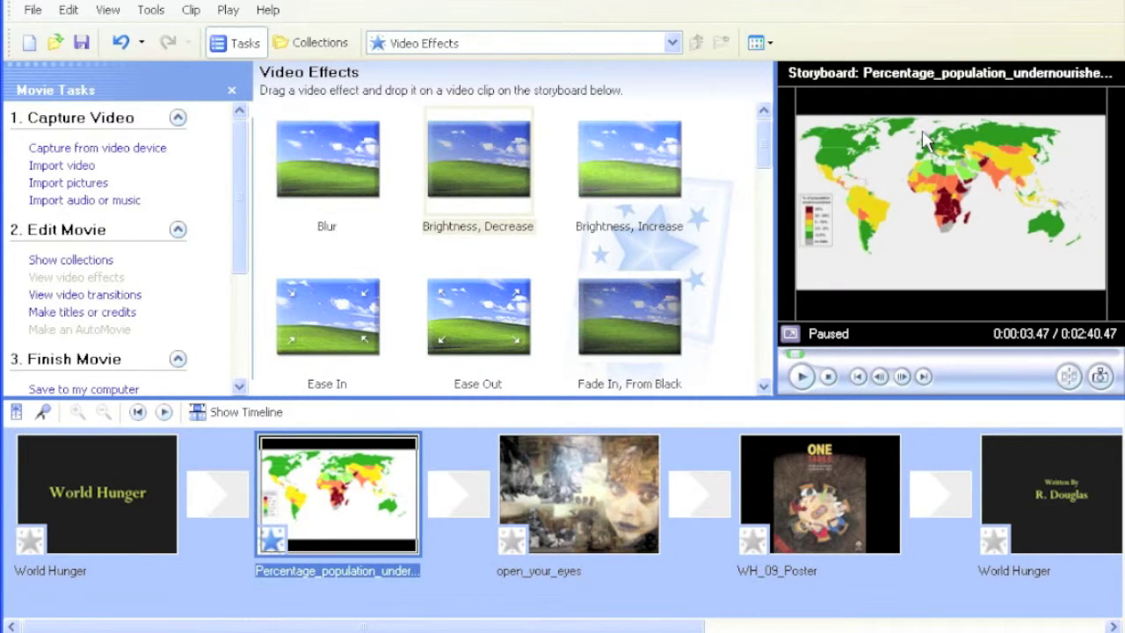
{"action": "left_click_drag", "start_coordinate": [762, 156], "coordinate": [766, 176]}
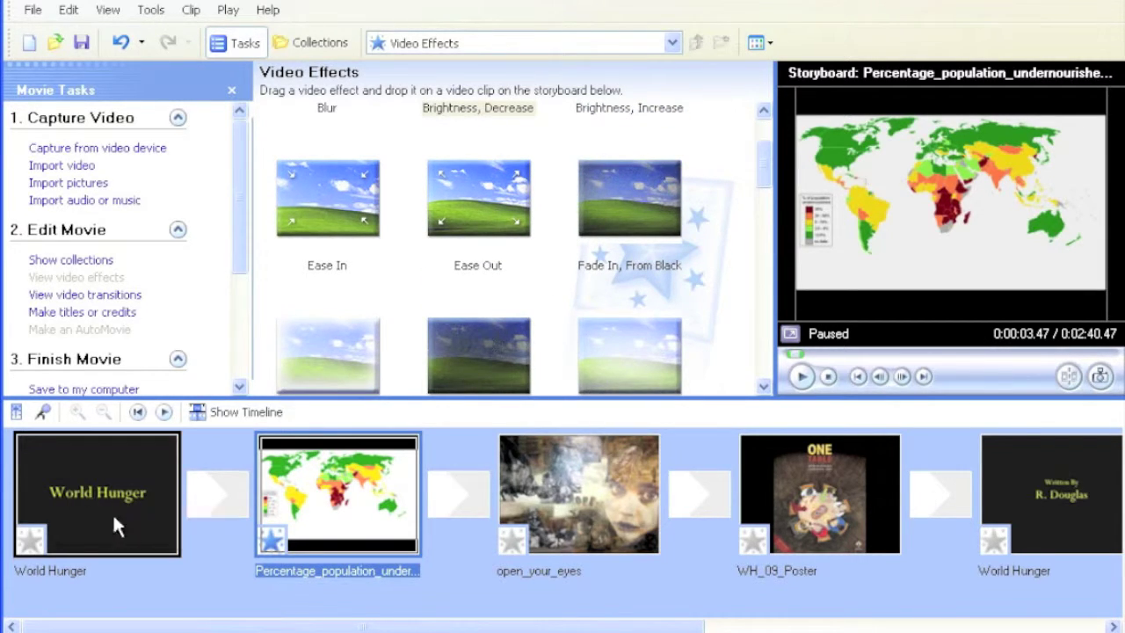
Step: Add Fade In, From Black to the Percentage_population world map clip as its second effect
{"action": "left_click", "coordinate": [650, 227]}
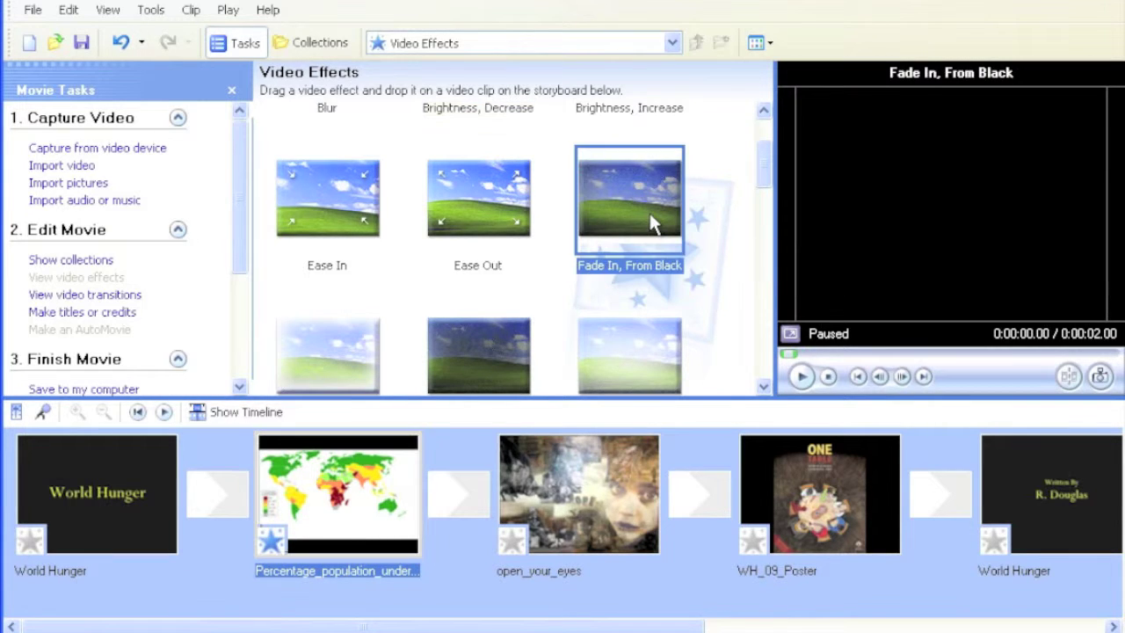
{"action": "left_click_drag", "start_coordinate": [658, 188], "coordinate": [349, 474]}
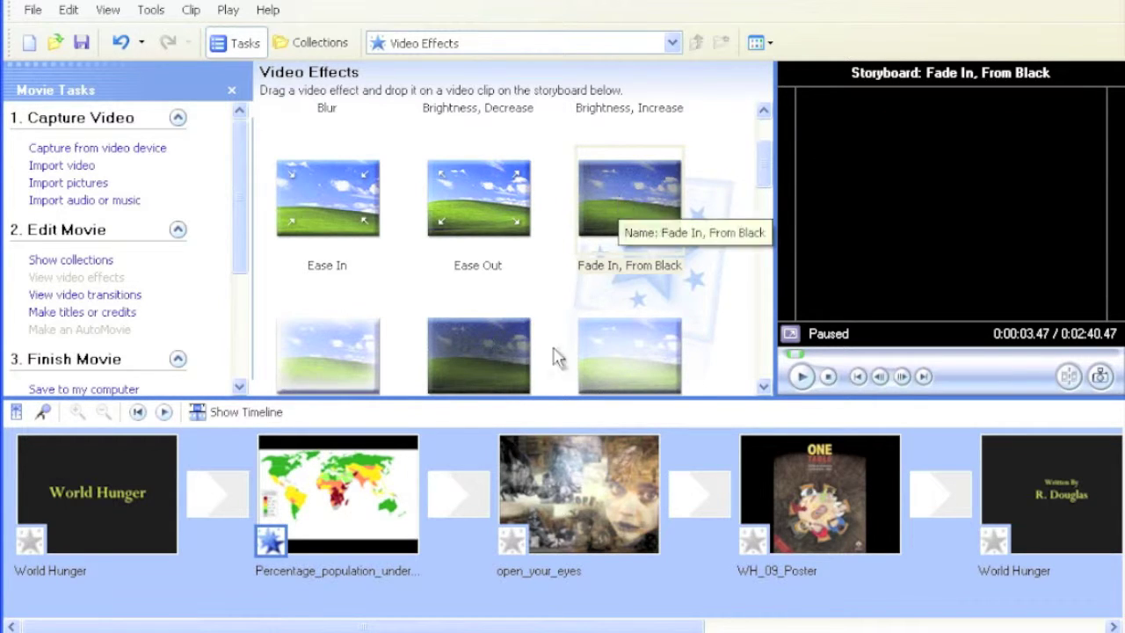
{"action": "left_click_drag", "start_coordinate": [762, 171], "coordinate": [760, 205]}
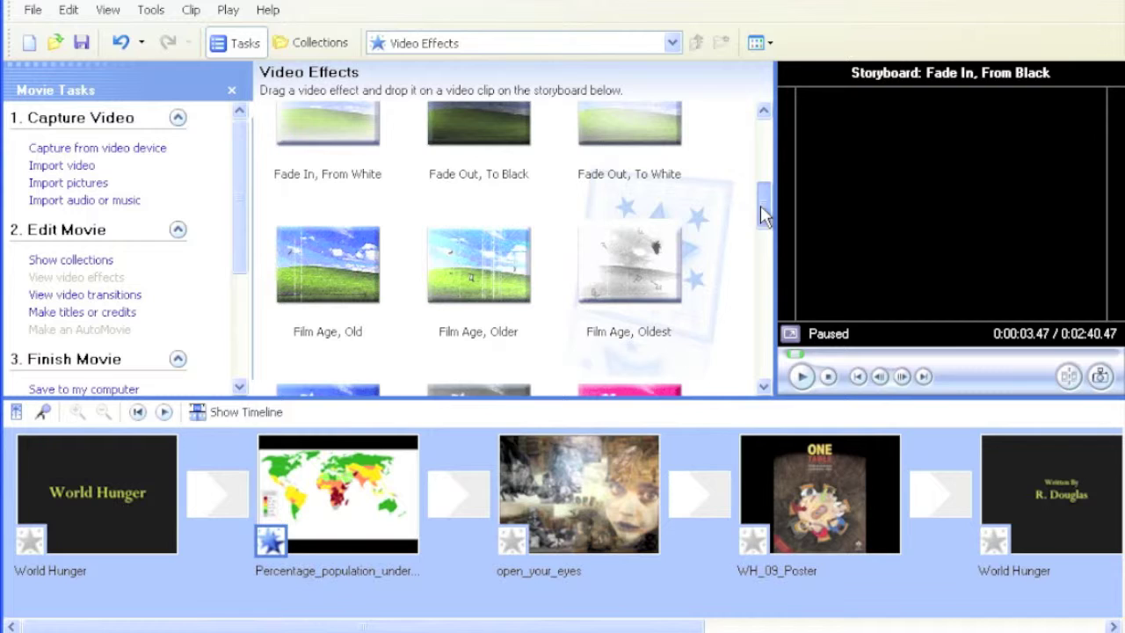
Step: Apply Film Age, Old to the world map clip and briefly play it back
{"action": "left_click", "coordinate": [350, 275]}
{"action": "left_click_drag", "start_coordinate": [348, 273], "coordinate": [325, 532]}
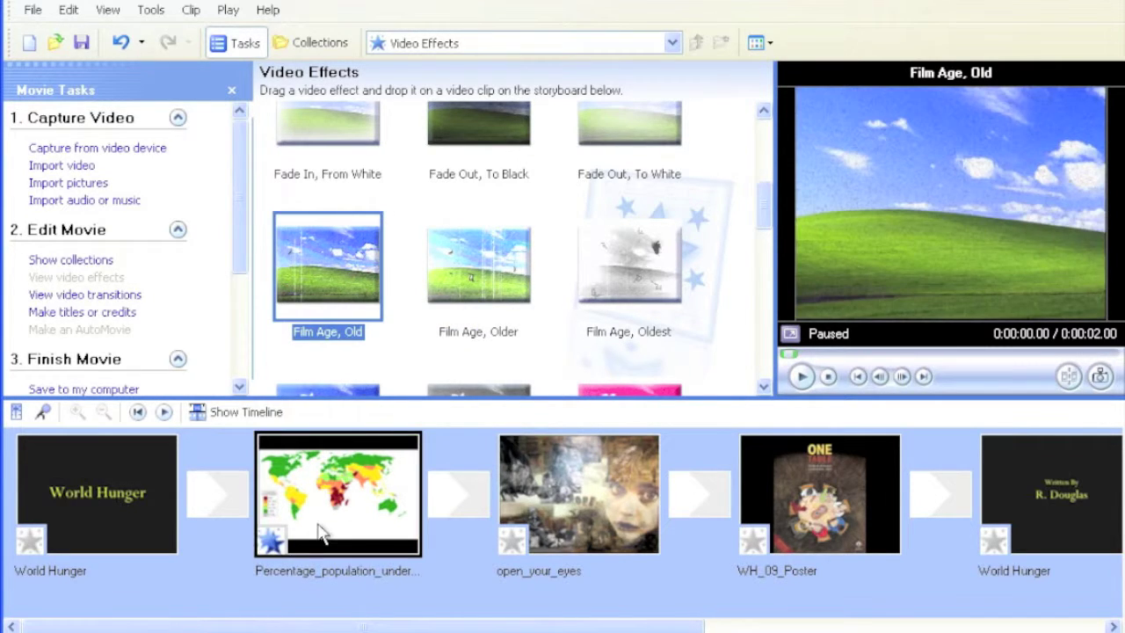
{"action": "left_click", "coordinate": [800, 376]}
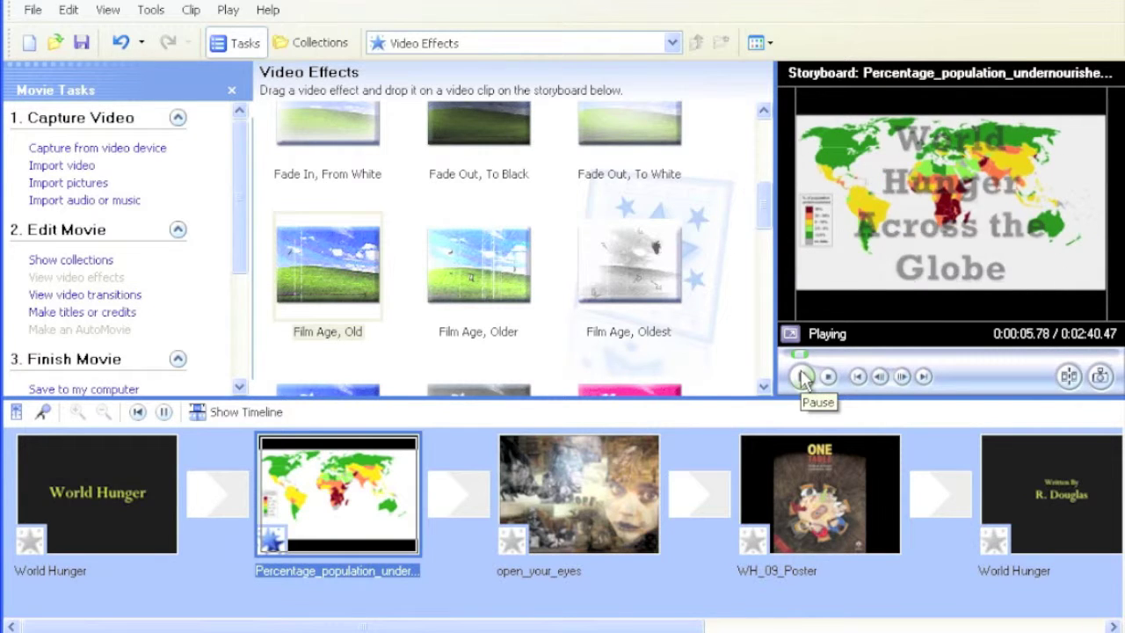
{"action": "left_click", "coordinate": [800, 376]}
{"action": "left_click", "coordinate": [325, 261]}
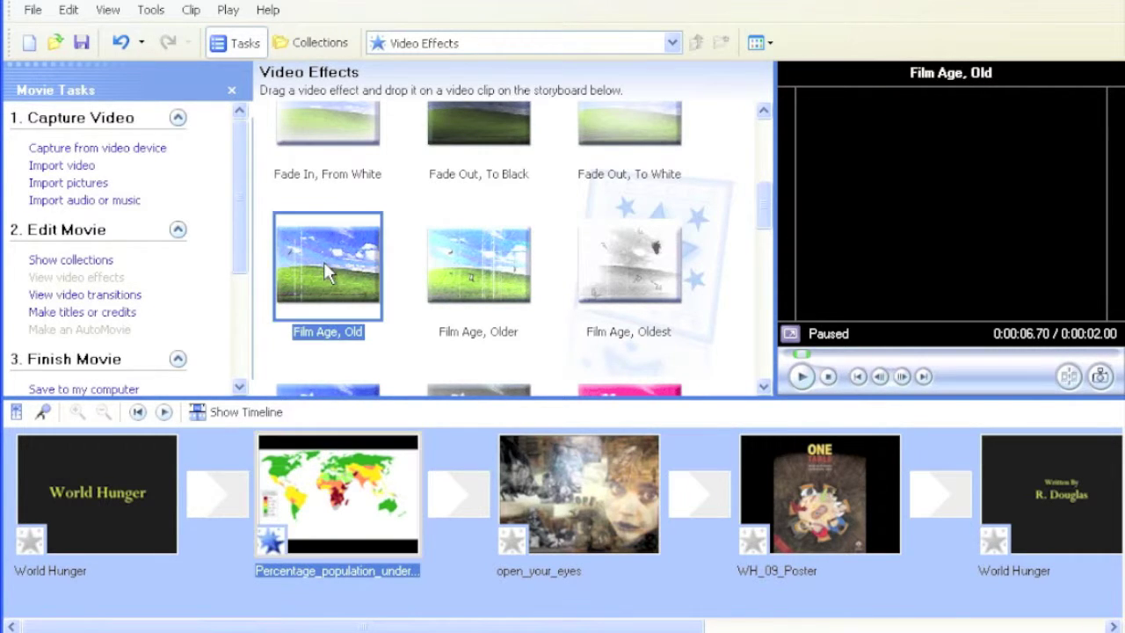
{"action": "left_click_drag", "start_coordinate": [331, 253], "coordinate": [325, 461]}
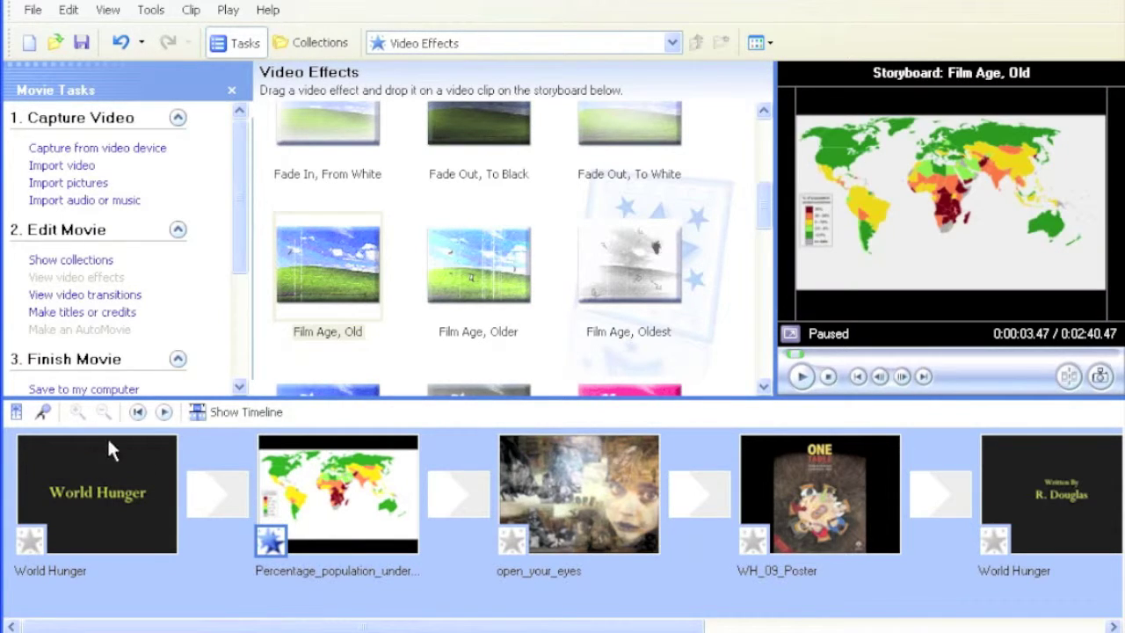
Step: Play the storyboard from the World Hunger title clip, pausing at open_your_eyes
{"action": "left_click", "coordinate": [88, 459]}
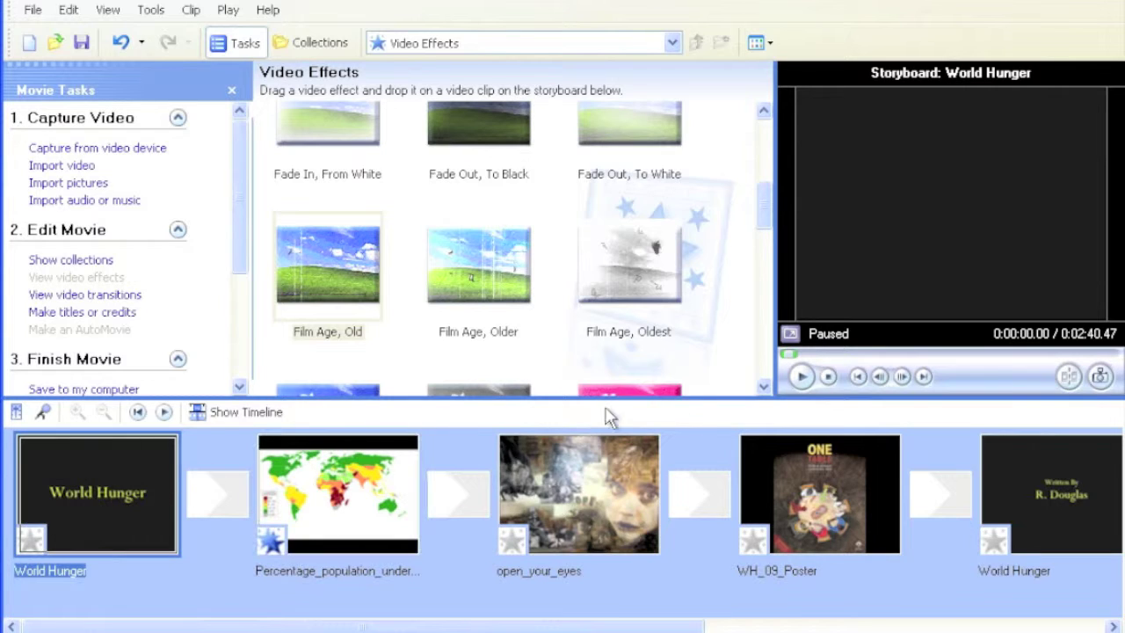
{"action": "left_click", "coordinate": [802, 376]}
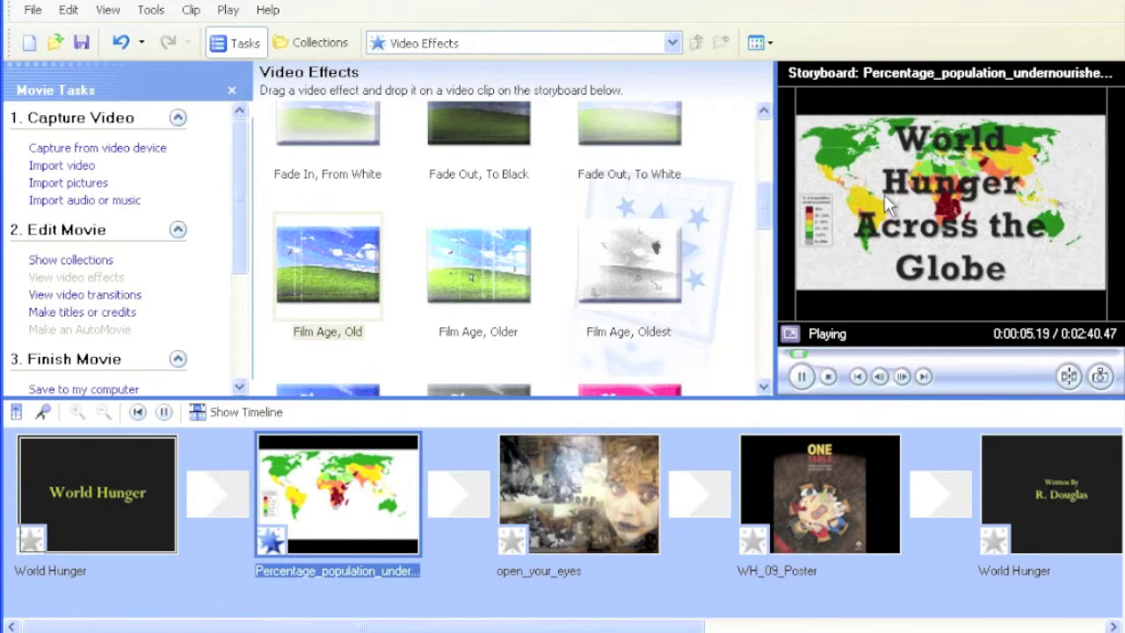
{"action": "left_click", "coordinate": [802, 378]}
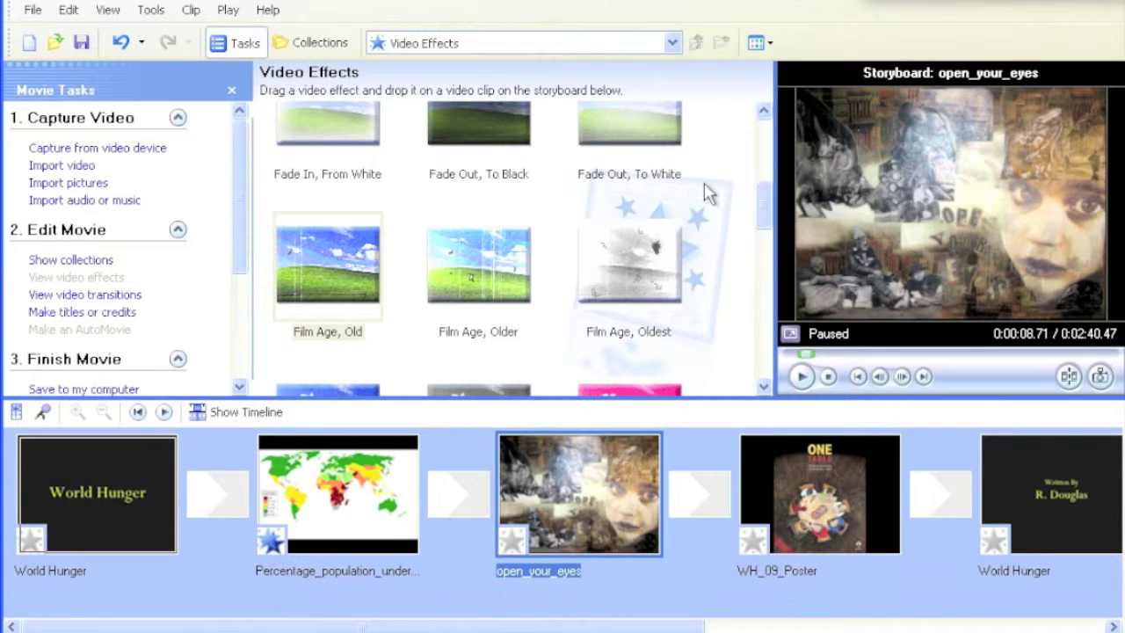
{"action": "left_click", "coordinate": [468, 46]}
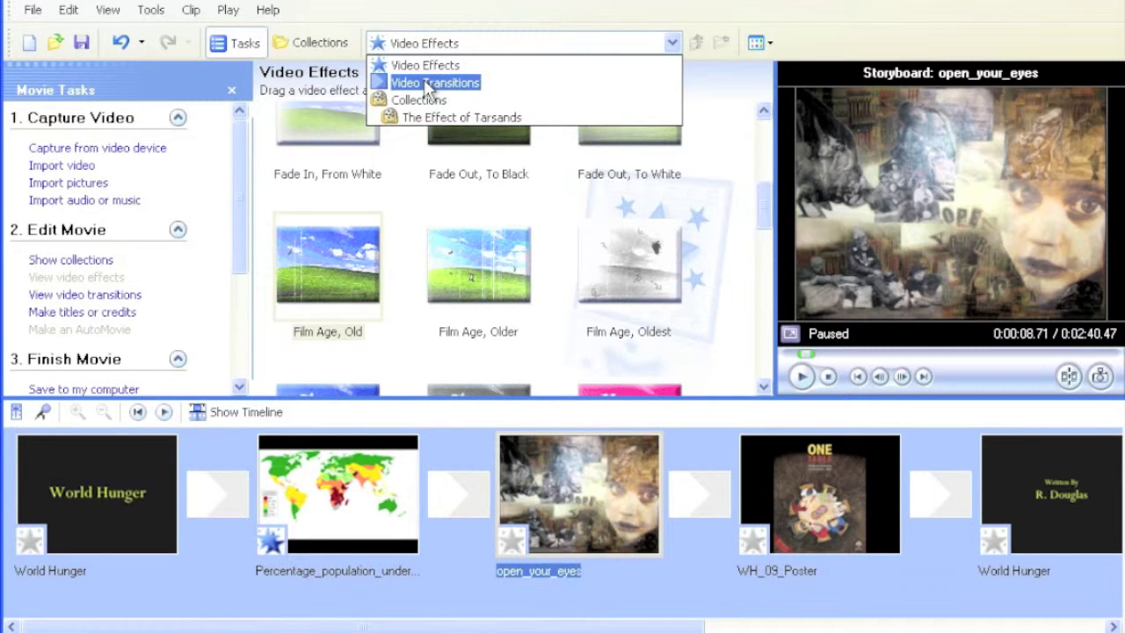
Step: Place the Eye video transition between the world map clip and open_your_eyes
{"action": "left_click", "coordinate": [428, 86]}
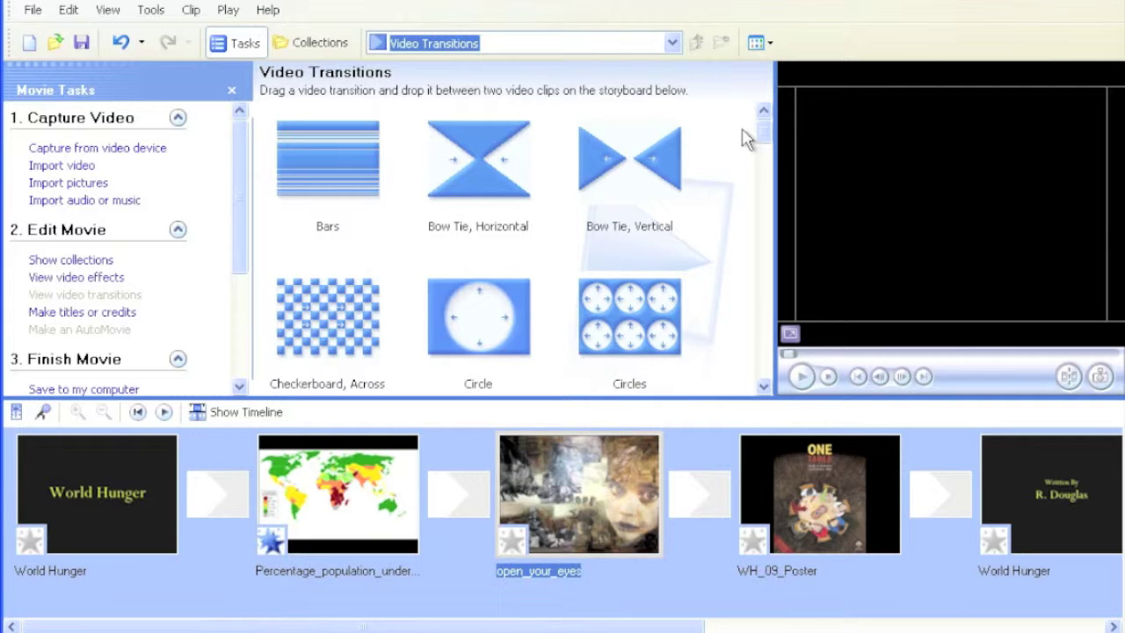
{"action": "left_click_drag", "start_coordinate": [761, 134], "coordinate": [761, 179]}
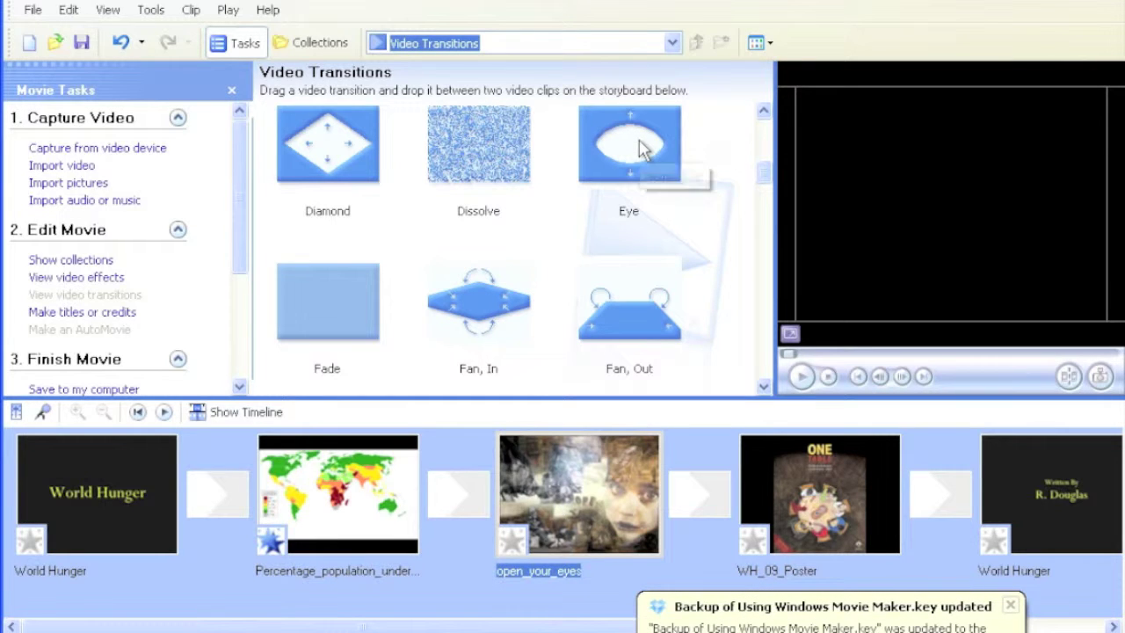
{"action": "left_click", "coordinate": [637, 154]}
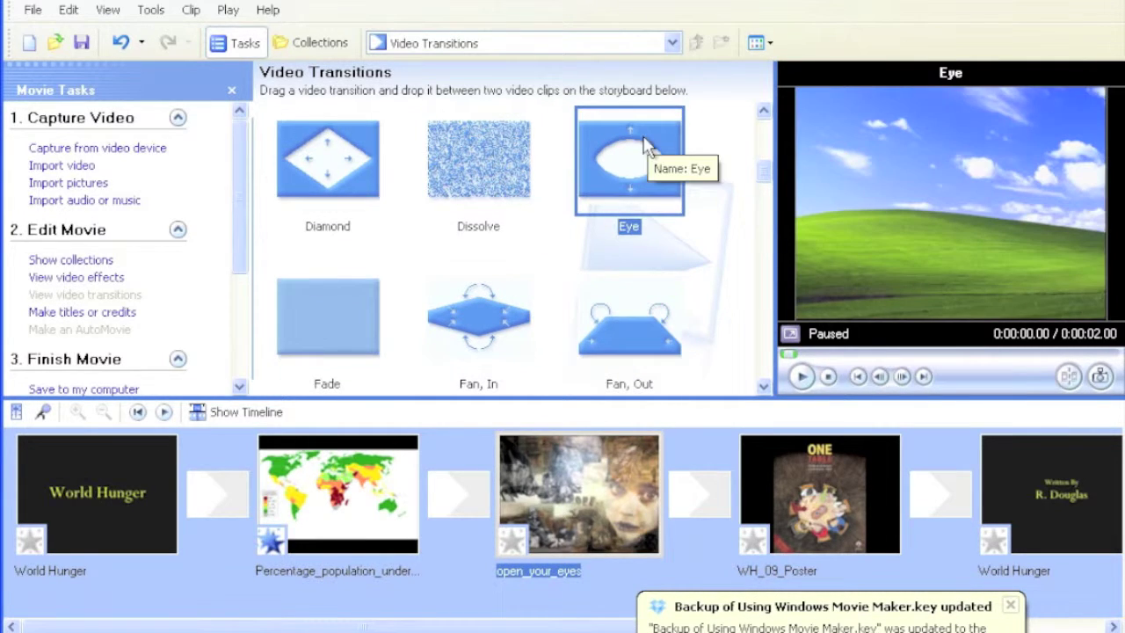
{"action": "left_click_drag", "start_coordinate": [638, 153], "coordinate": [467, 495]}
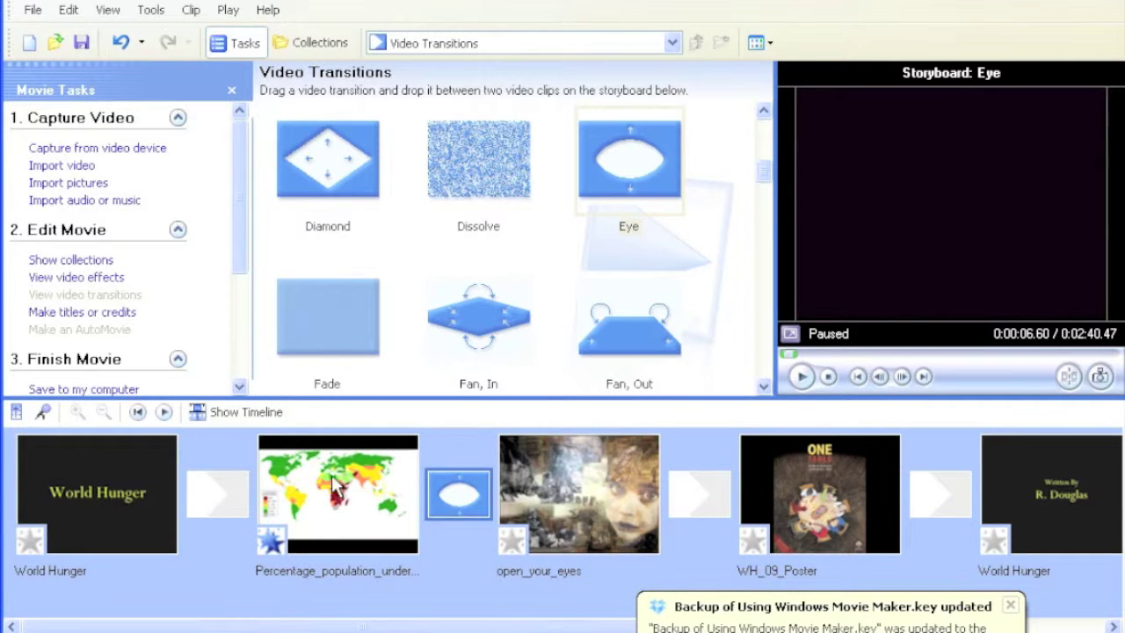
Step: Play the storyboard from the map clip through the Eye transition, then pause
{"action": "left_click", "coordinate": [340, 496]}
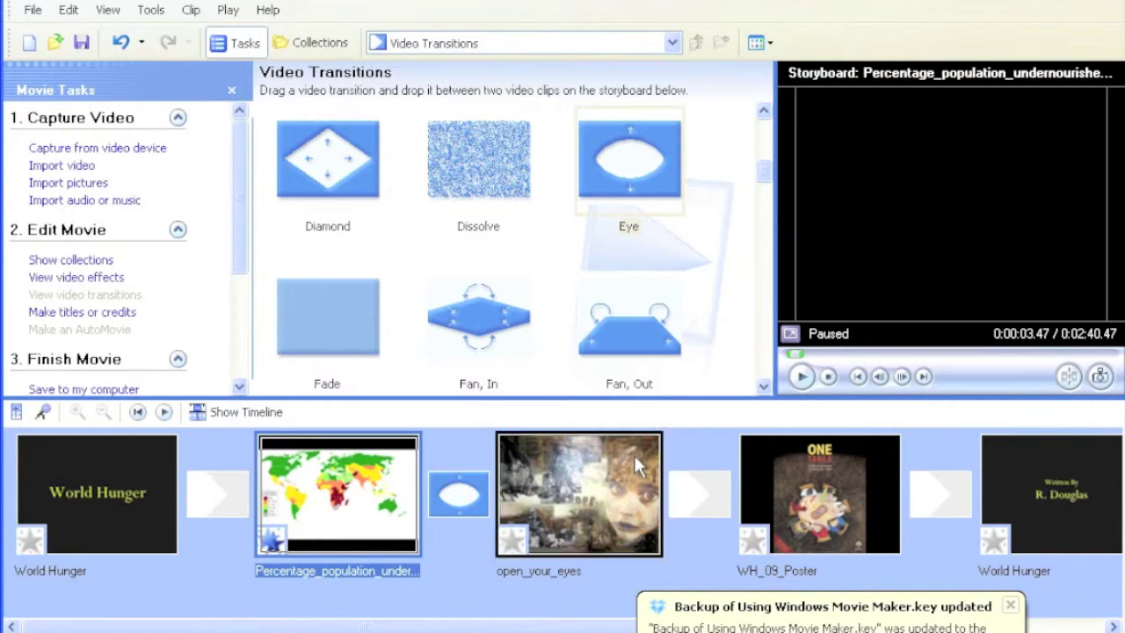
{"action": "left_click", "coordinate": [800, 376]}
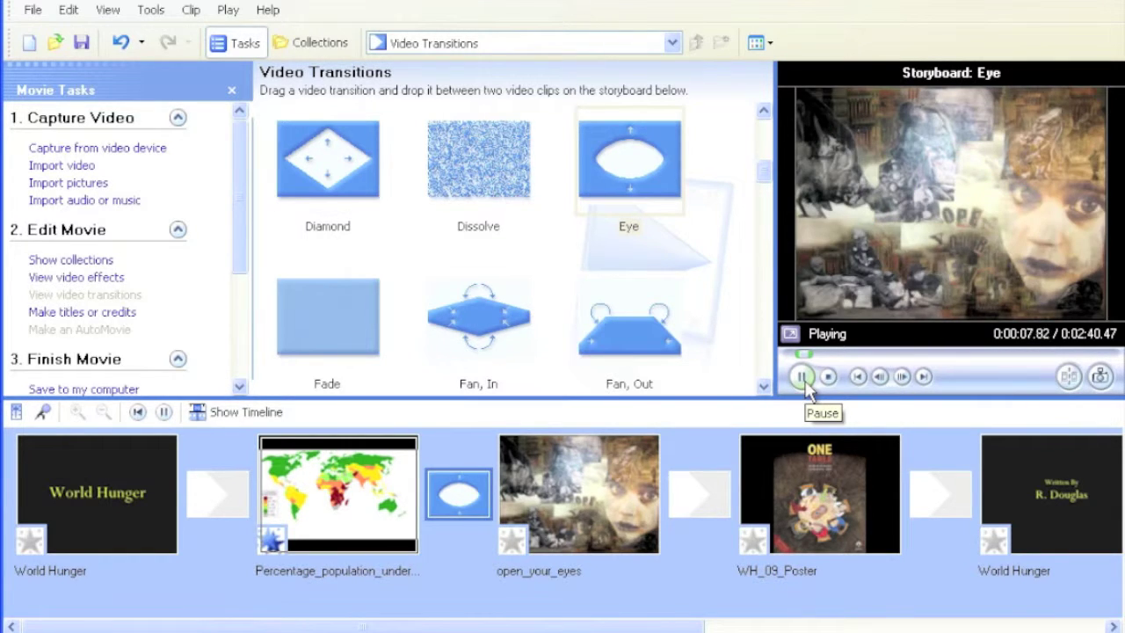
{"action": "left_click", "coordinate": [804, 383]}
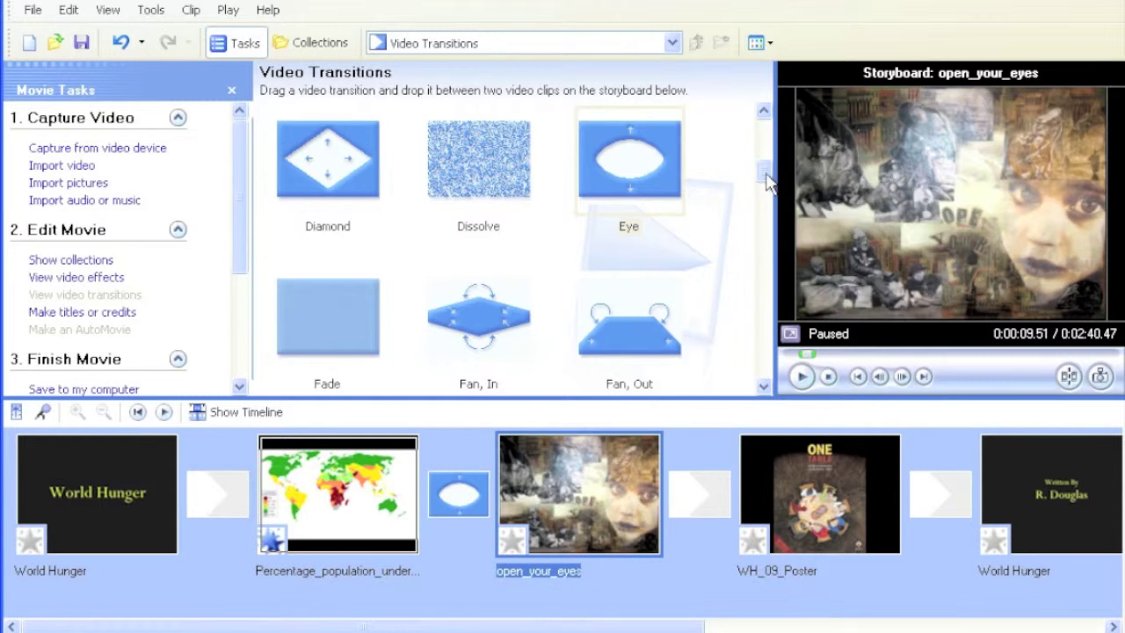
{"action": "left_click_drag", "start_coordinate": [766, 182], "coordinate": [764, 250]}
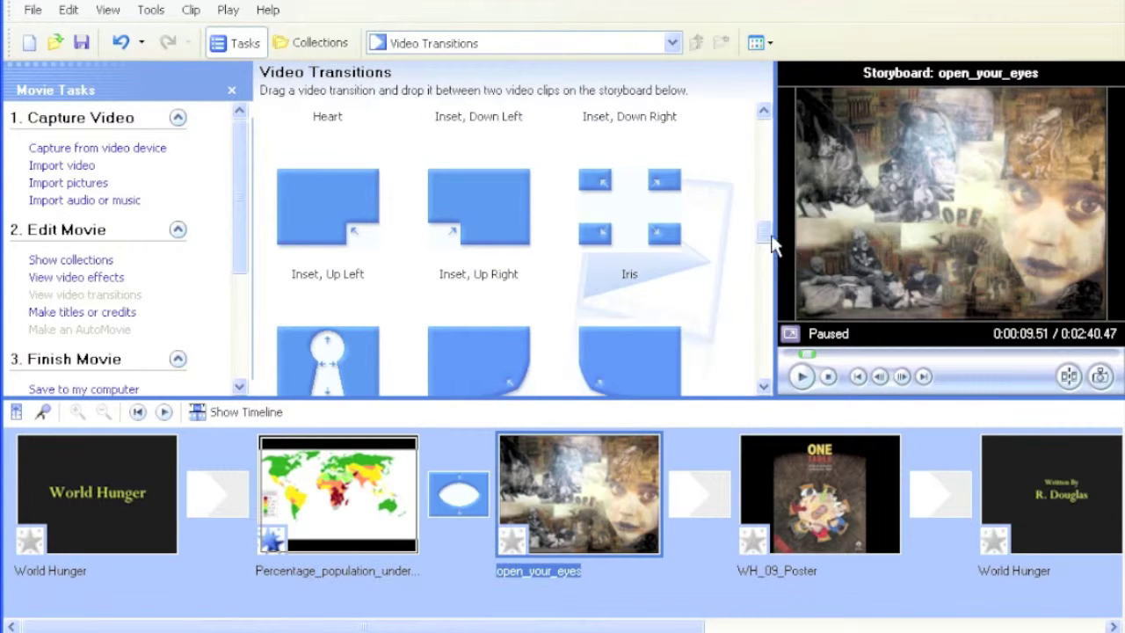
Step: Replace the Eye transition with Shatter, In and play it back from the map clip
{"action": "left_click_drag", "start_coordinate": [767, 243], "coordinate": [766, 275]}
{"action": "left_click_drag", "start_coordinate": [651, 286], "coordinate": [409, 492]}
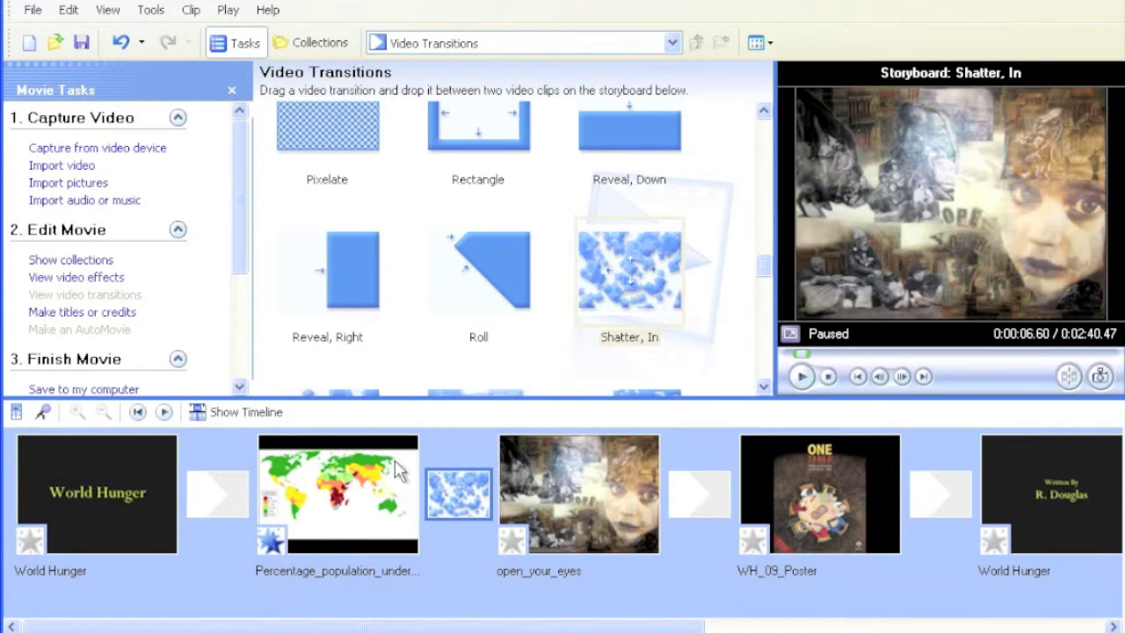
{"action": "left_click", "coordinate": [367, 481]}
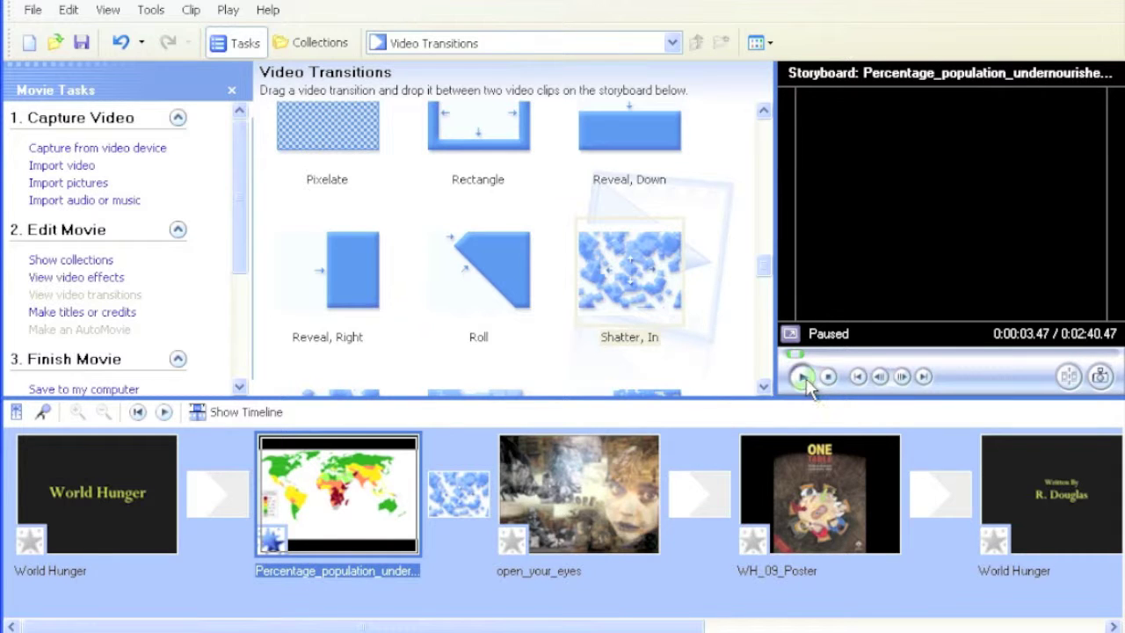
{"action": "left_click", "coordinate": [803, 378]}
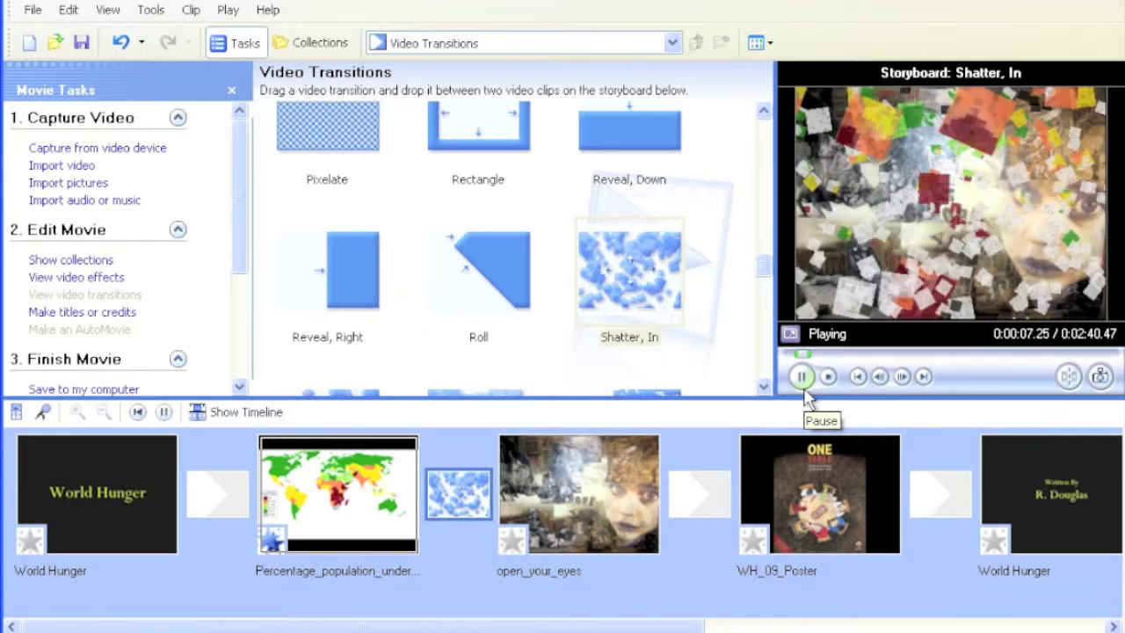
{"action": "left_click", "coordinate": [802, 378]}
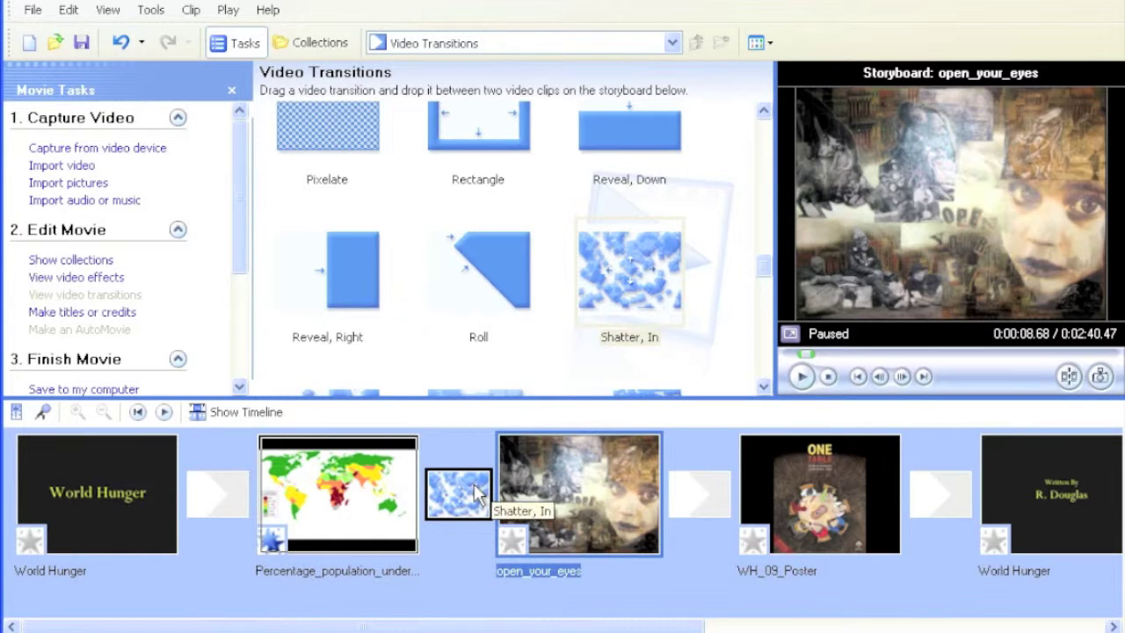
Step: Remove Film Age, Old from the map clip's effects, keeping Brightness, Decrease and Fade In, From Black
{"action": "right_click", "coordinate": [332, 499]}
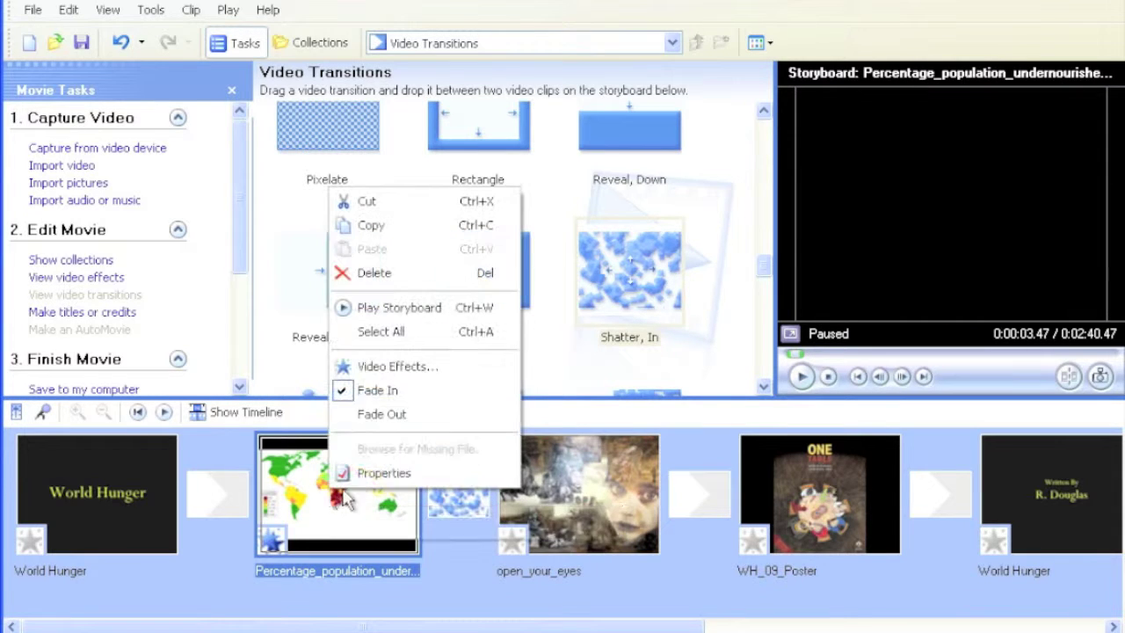
{"action": "left_click", "coordinate": [373, 369]}
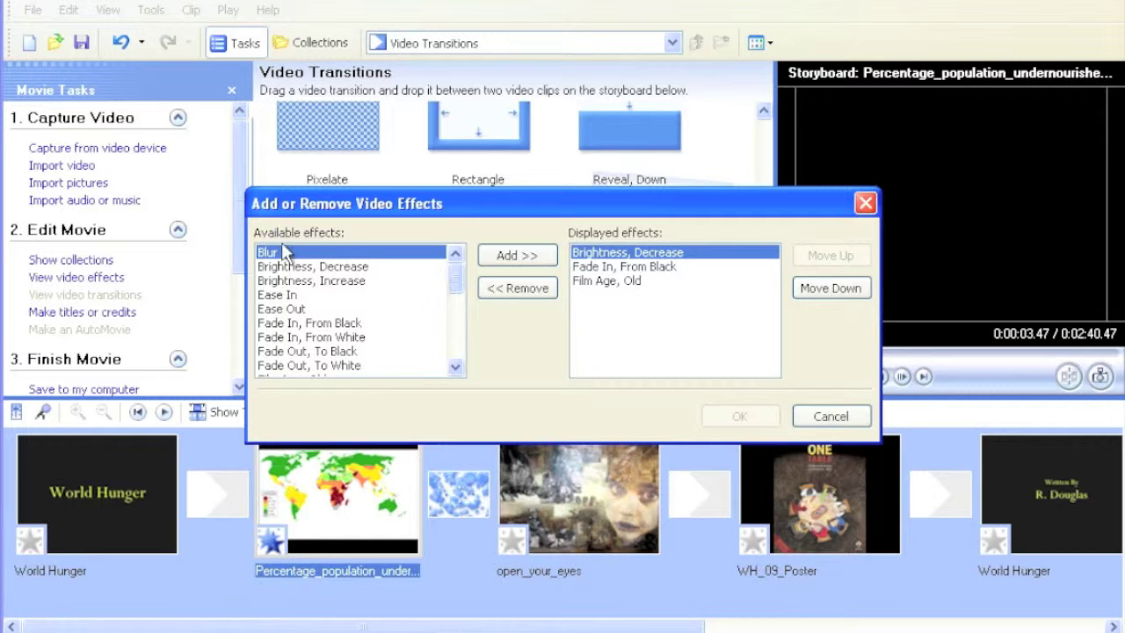
{"action": "left_click_drag", "start_coordinate": [458, 279], "coordinate": [459, 318]}
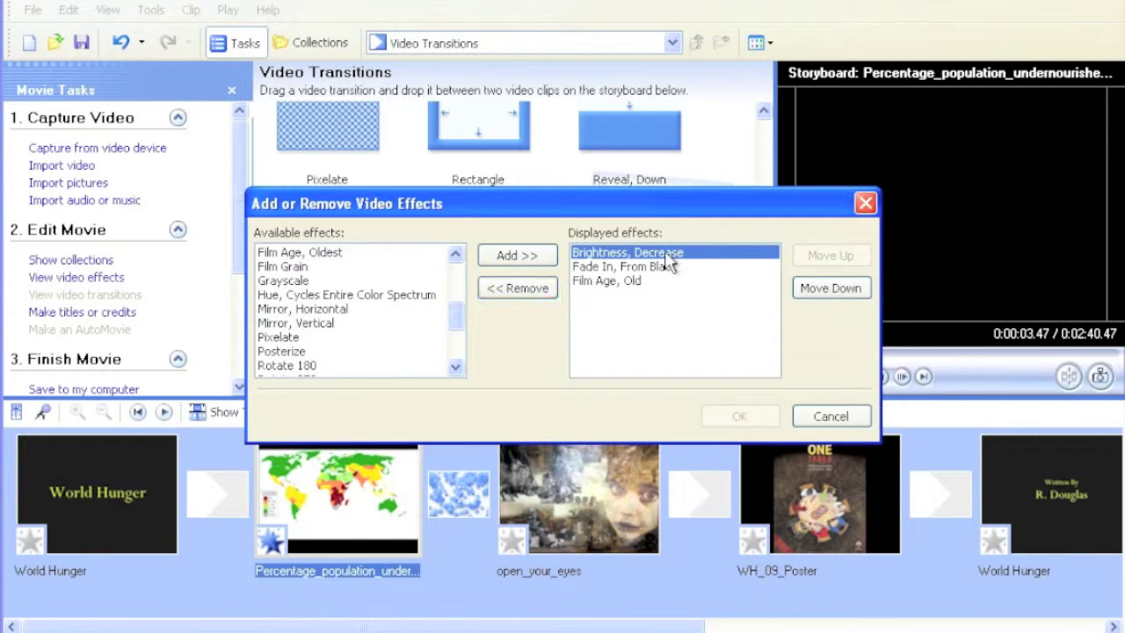
{"action": "left_click", "coordinate": [653, 267]}
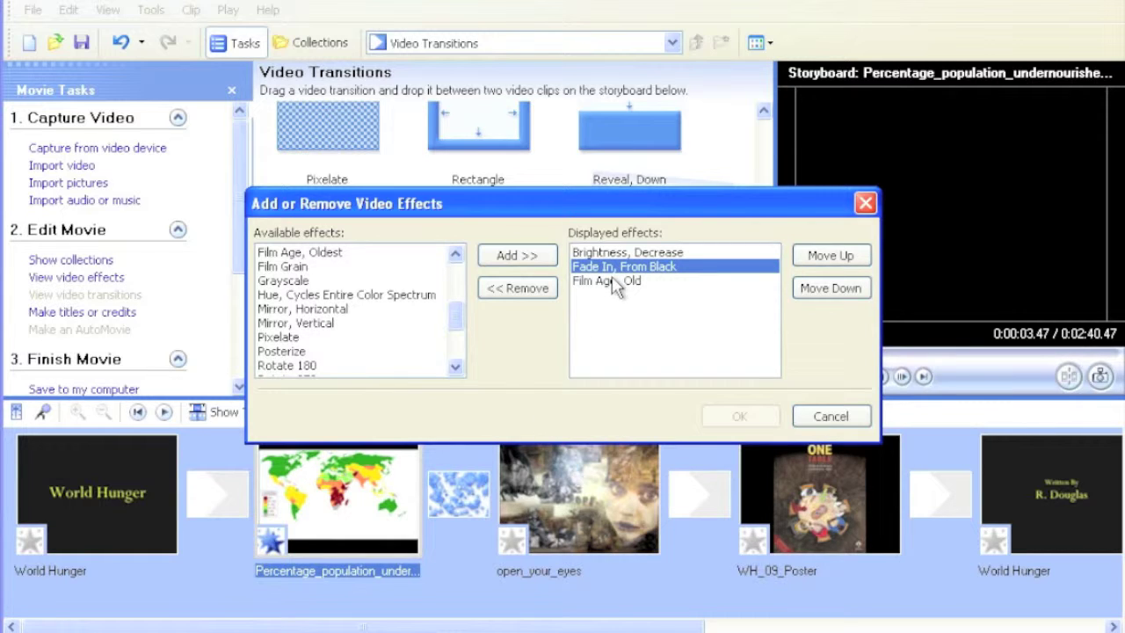
{"action": "left_click", "coordinate": [615, 280]}
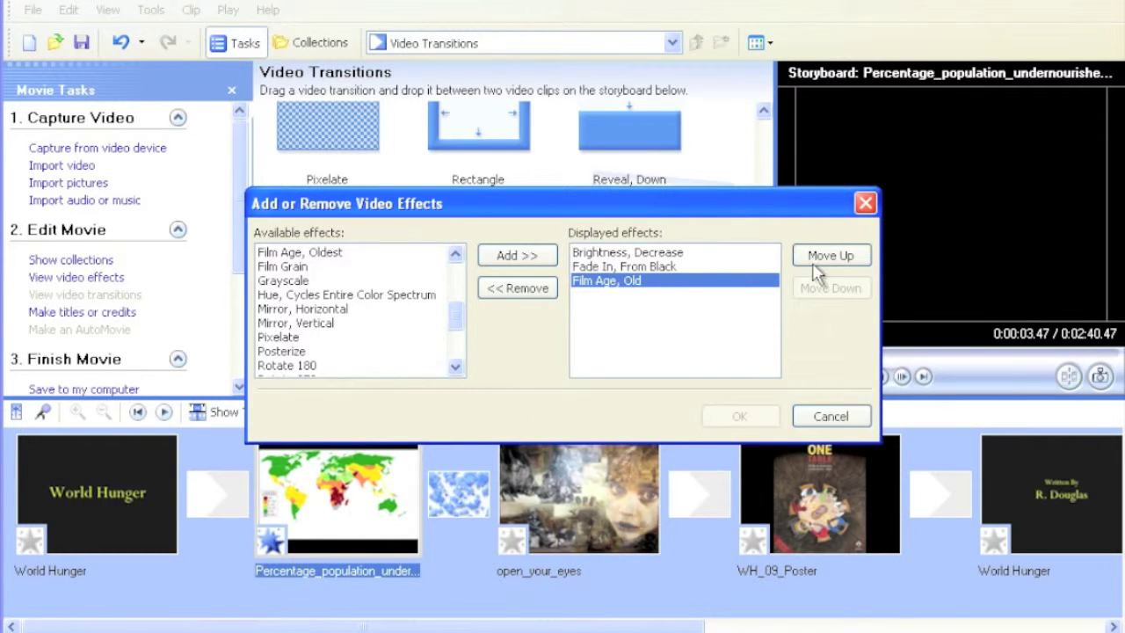
{"action": "left_click", "coordinate": [517, 288]}
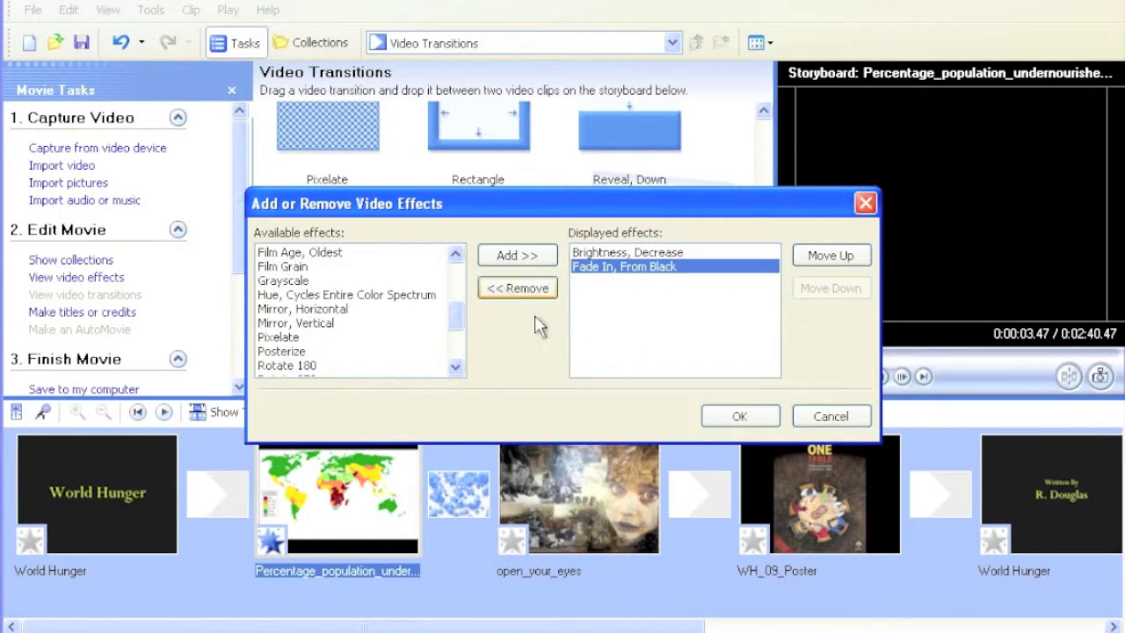
{"action": "left_click", "coordinate": [740, 415]}
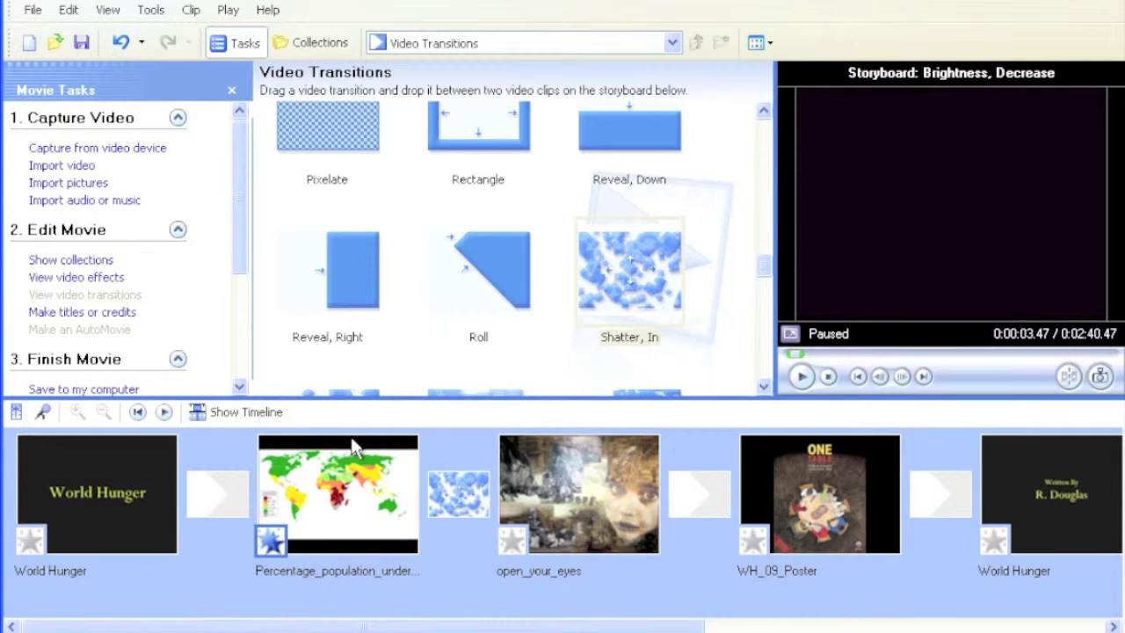
Step: Play the world map clip to check its Brightness, Decrease and Fade In, From Black effects
{"action": "left_click", "coordinate": [428, 439]}
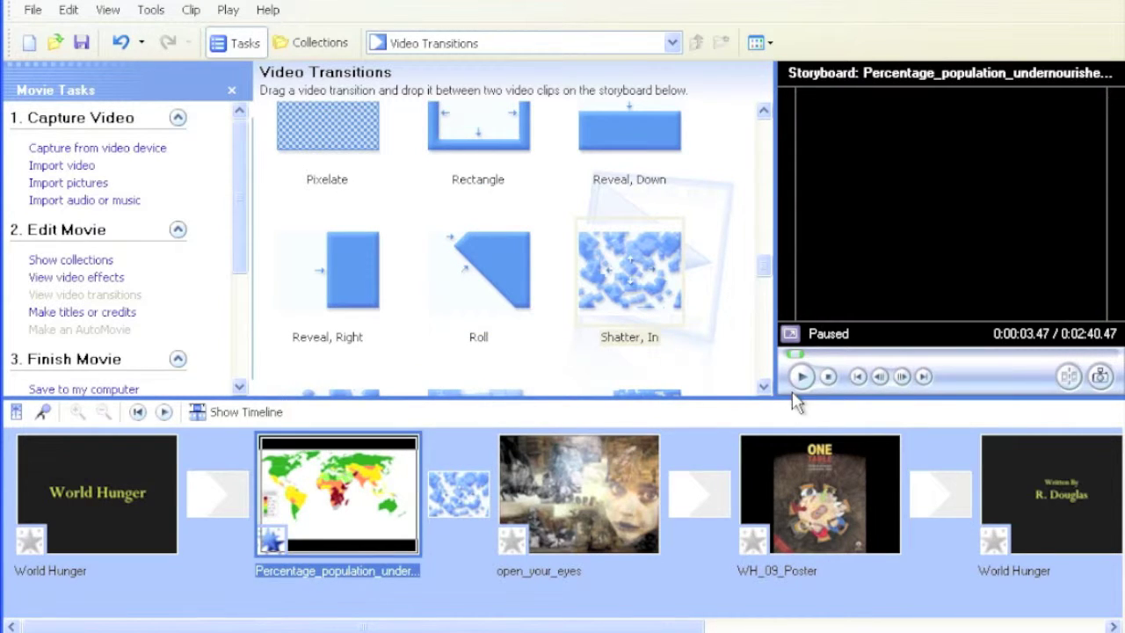
{"action": "left_click", "coordinate": [801, 377]}
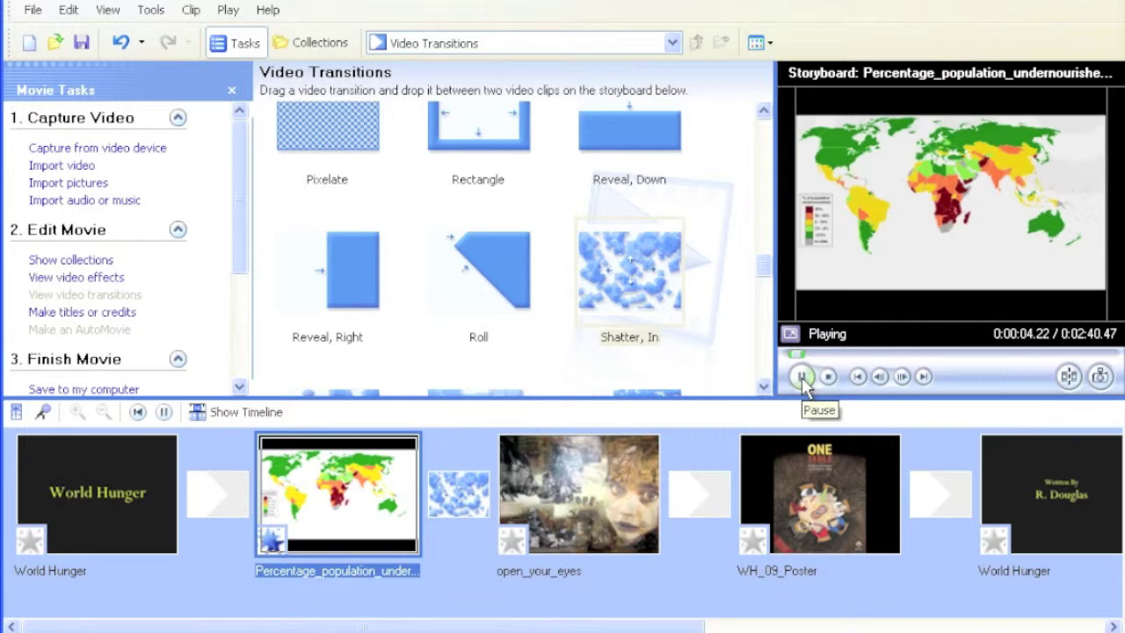